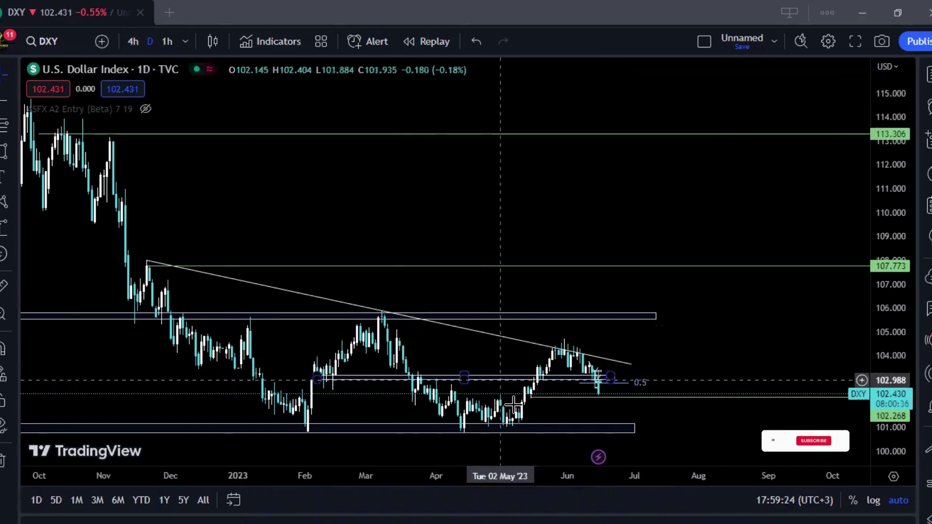
Step: Extend the right edge of the daily support zone near 101.000 to about mid-July 2023
click(427, 435)
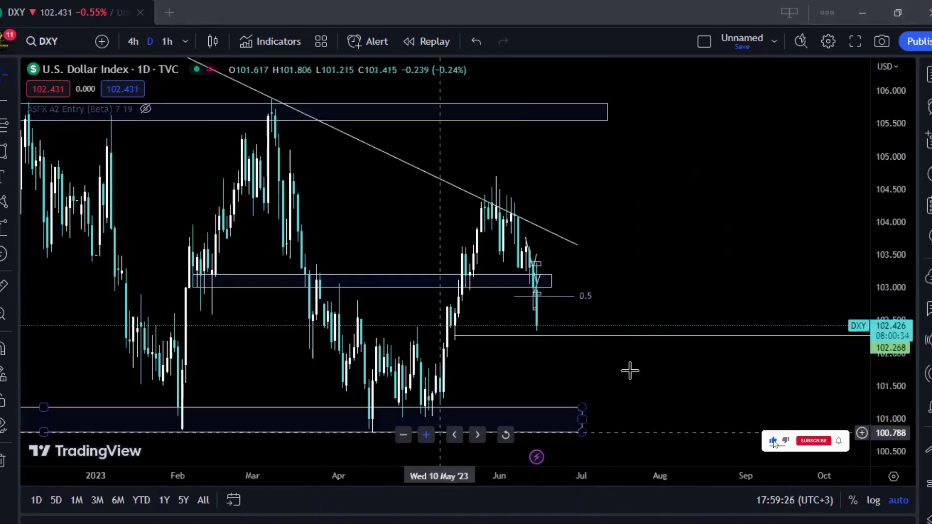
scroll(772, 306, down, 2)
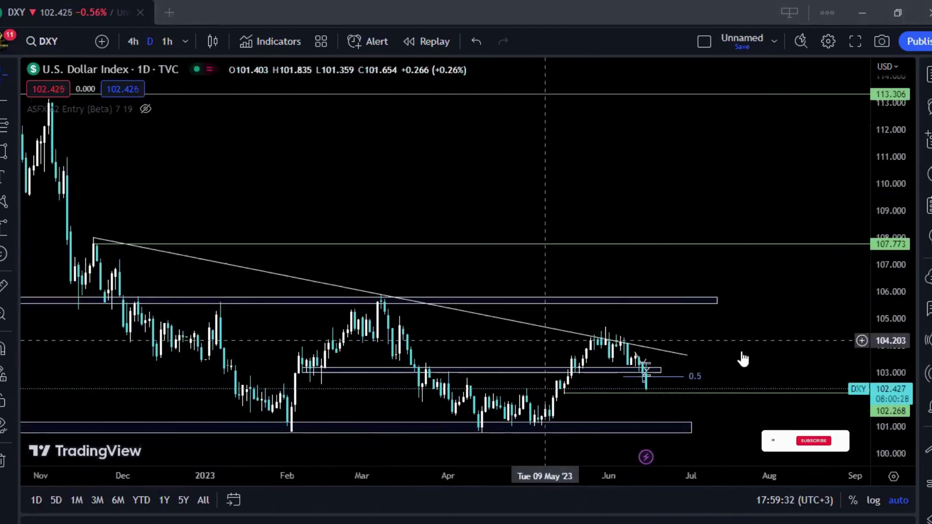
drag(885, 342, 885, 296)
drag(747, 327, 767, 243)
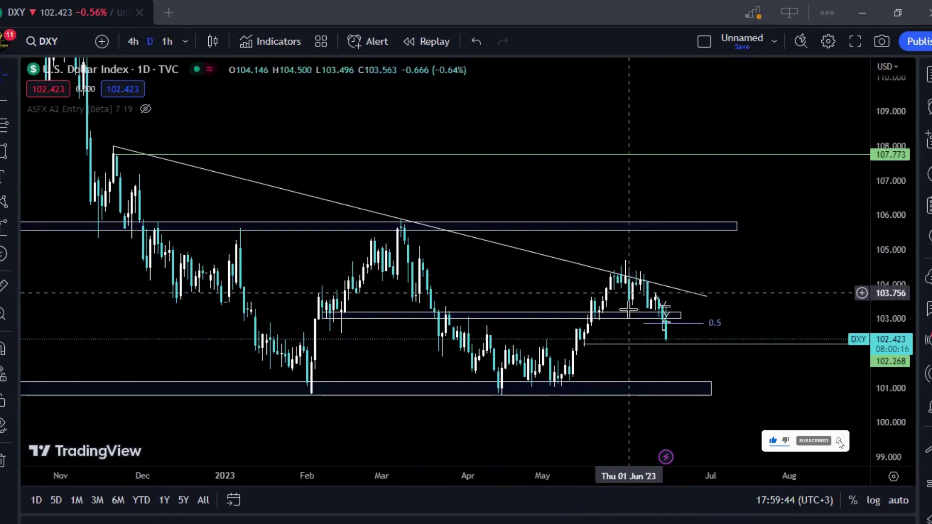
click(652, 317)
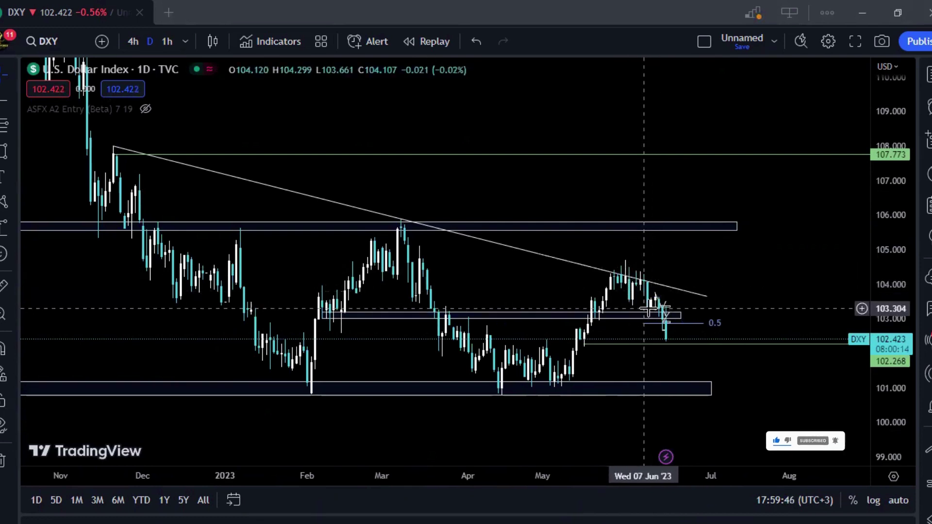
click(667, 336)
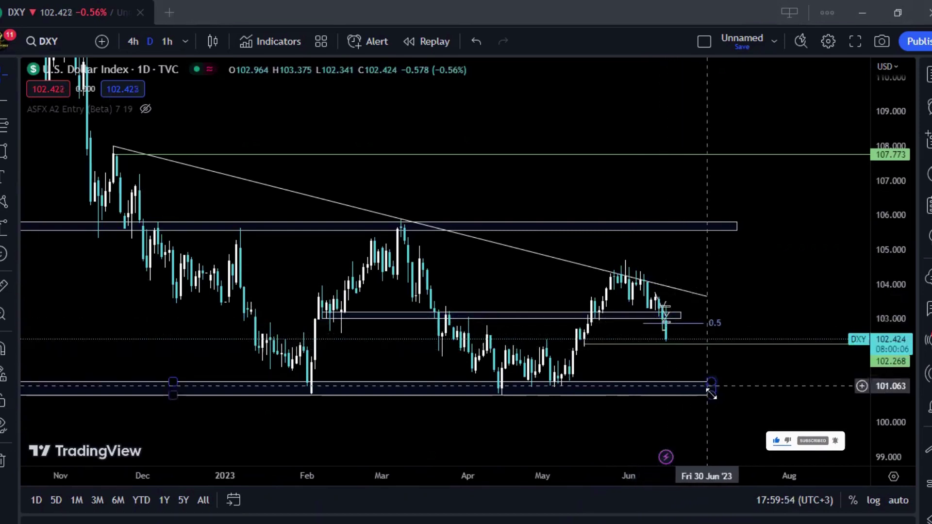
drag(713, 389, 744, 388)
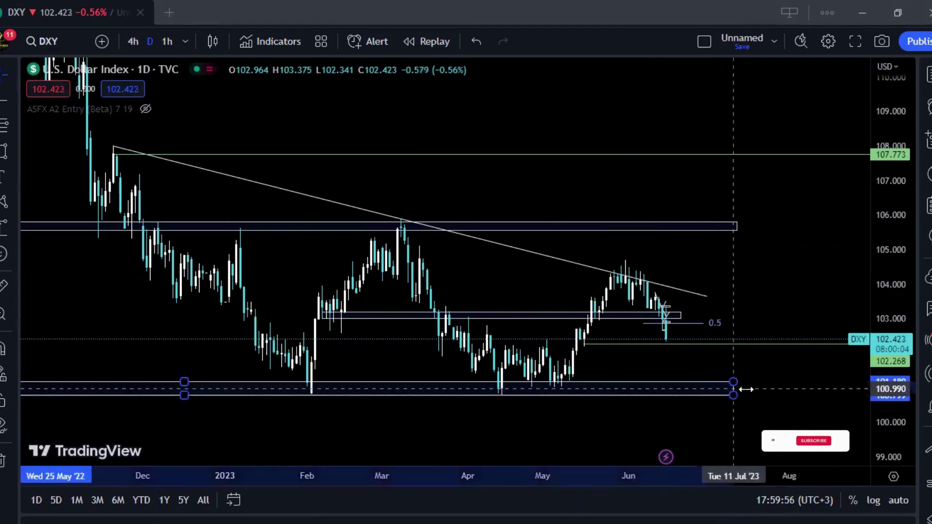
click(233, 291)
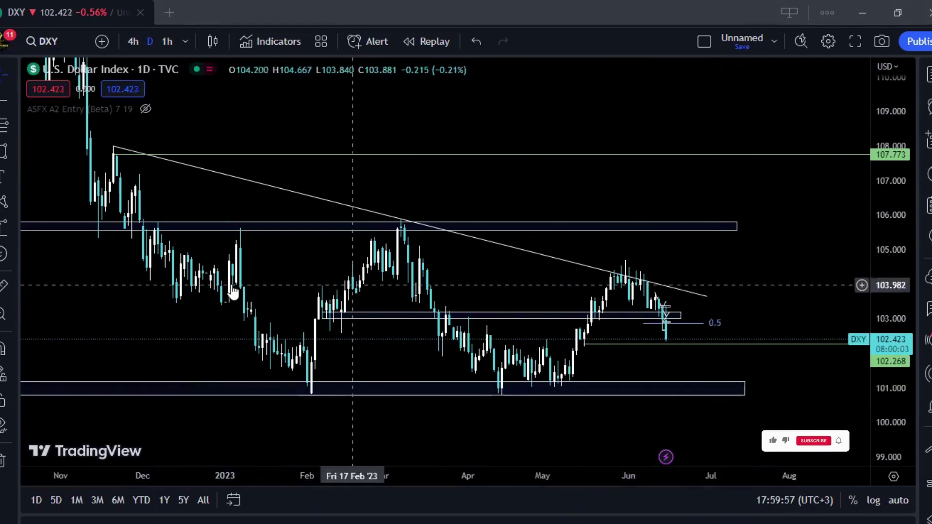
Step: Draw a projection path from the latest daily candle up to about 103.0 and down to the support zone near 101.2
click(16, 152)
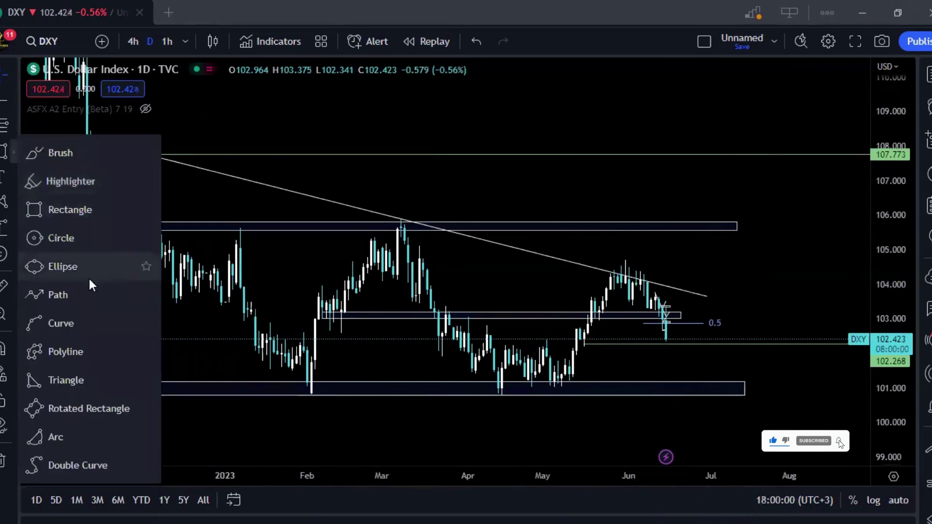
click(103, 295)
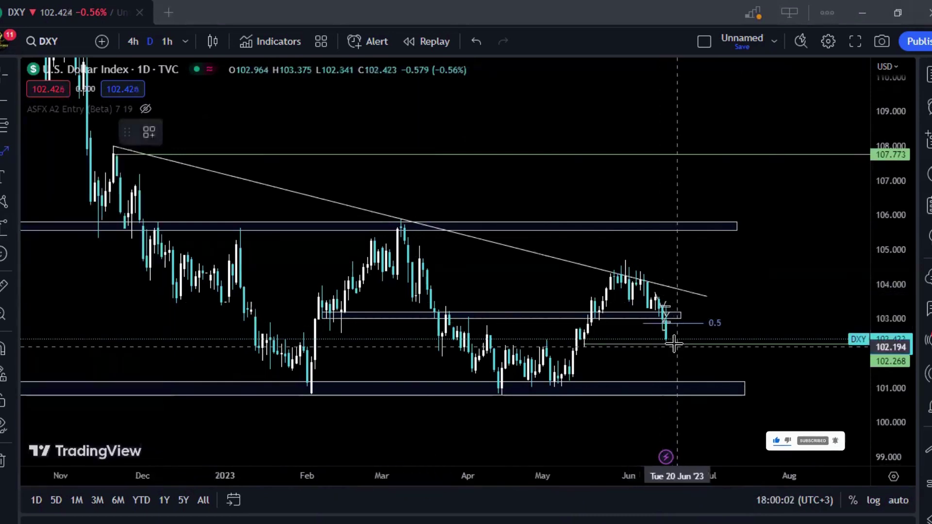
click(670, 341)
click(685, 319)
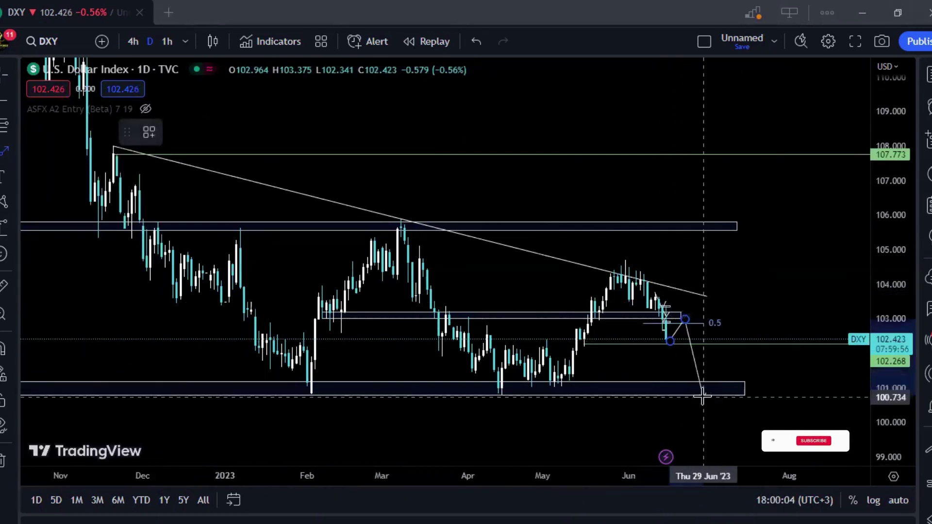
double_click(696, 381)
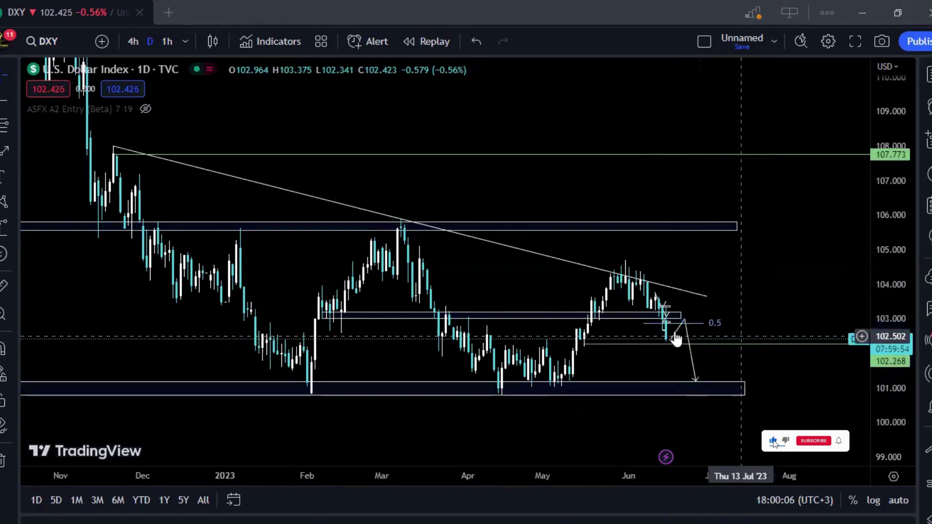
Step: Delete the 0.5 Fibonacci retracement and the projection path beside the latest daily candle
click(710, 323)
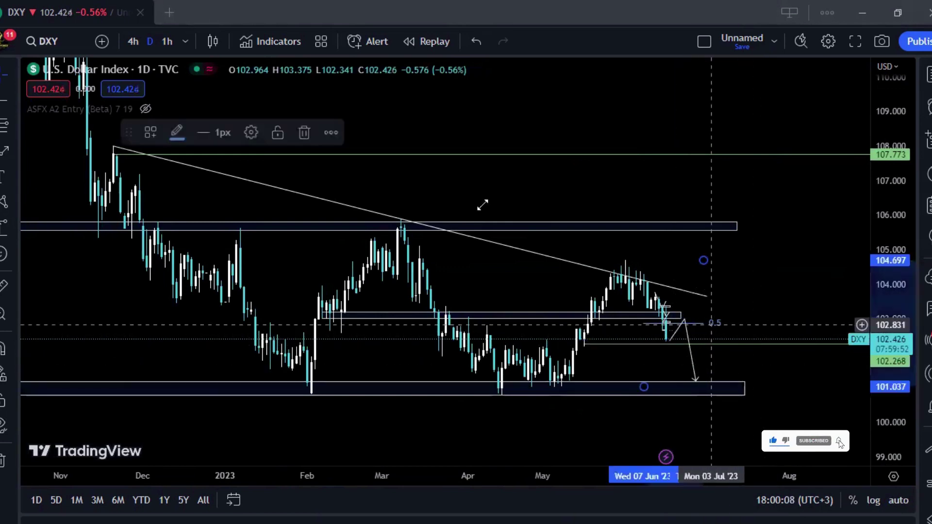
click(306, 136)
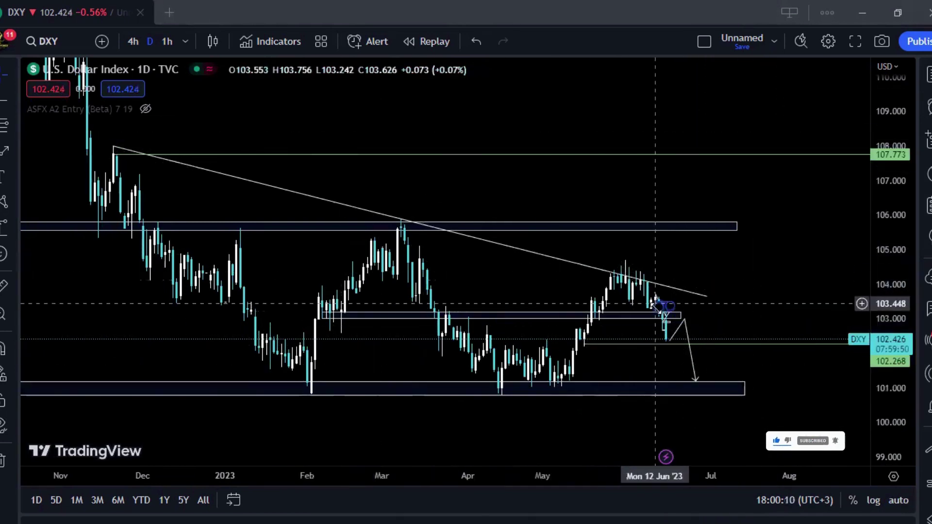
click(677, 340)
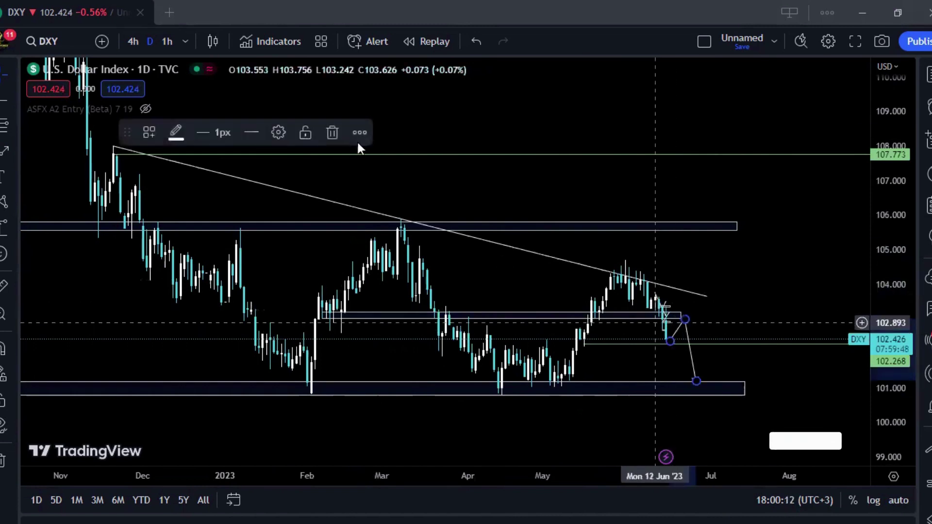
click(323, 139)
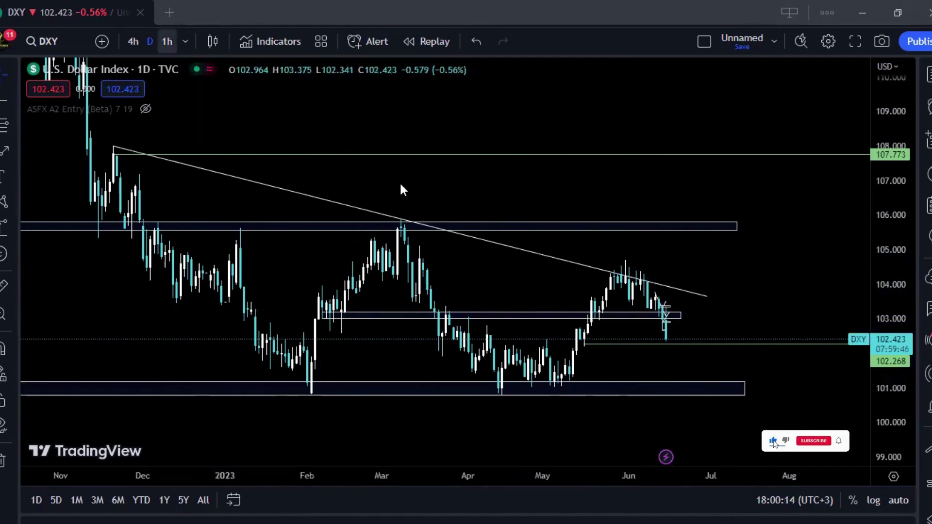
Step: View the 1-hour timeframe with the price scale auto-fitted and examine the recent candles up close
click(167, 41)
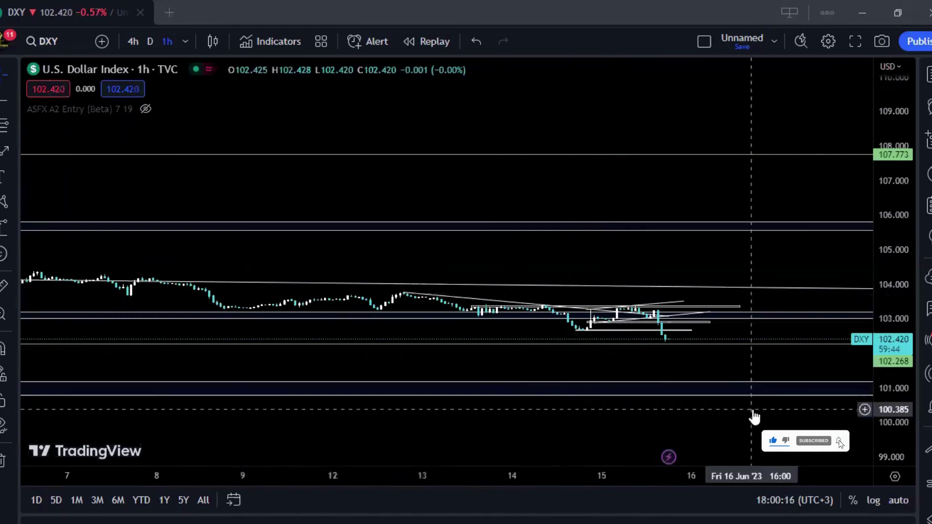
double_click(889, 411)
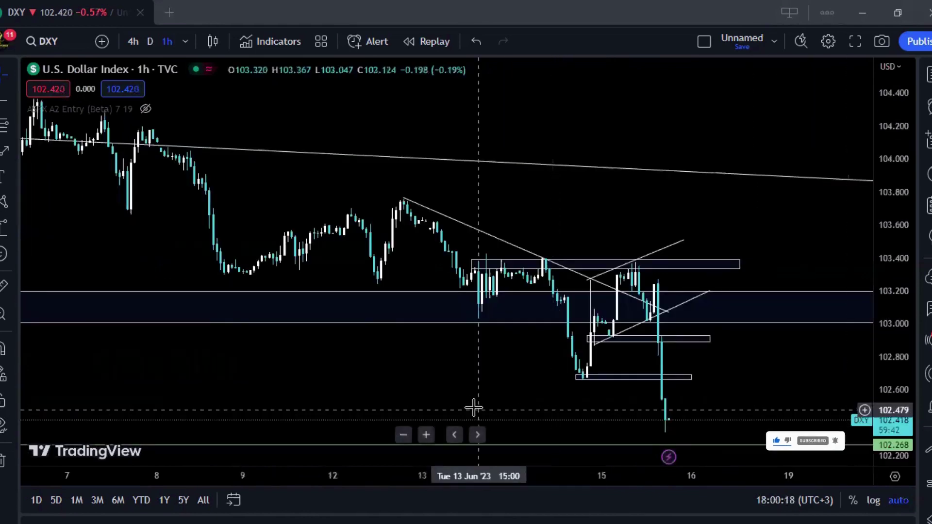
click(608, 369)
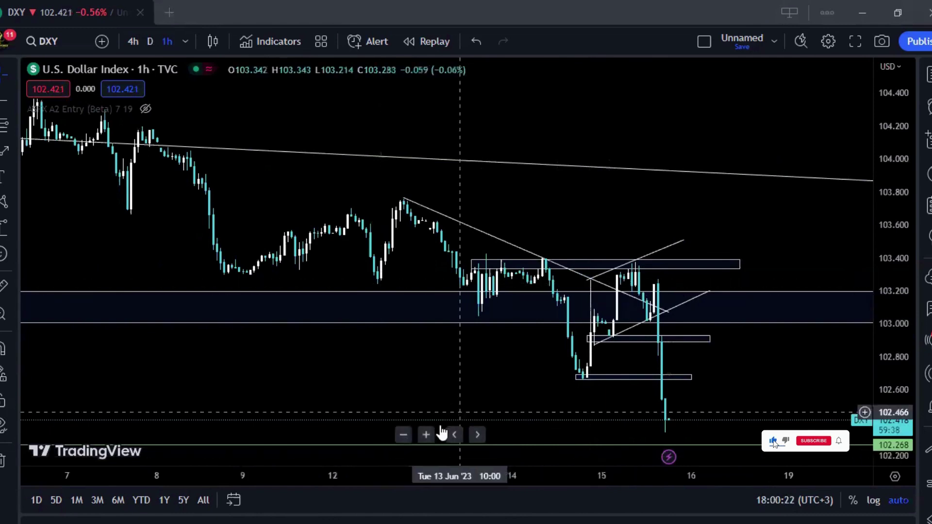
click(427, 434)
click(428, 434)
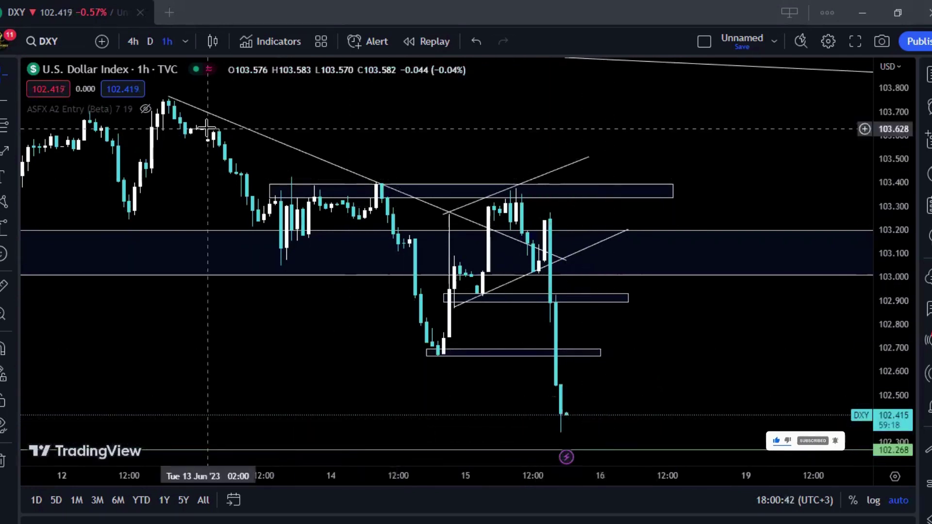
Step: On the 4-hour timeframe, delete both rising channel lines, the short descending trendline and the small zone near 103.35
click(132, 41)
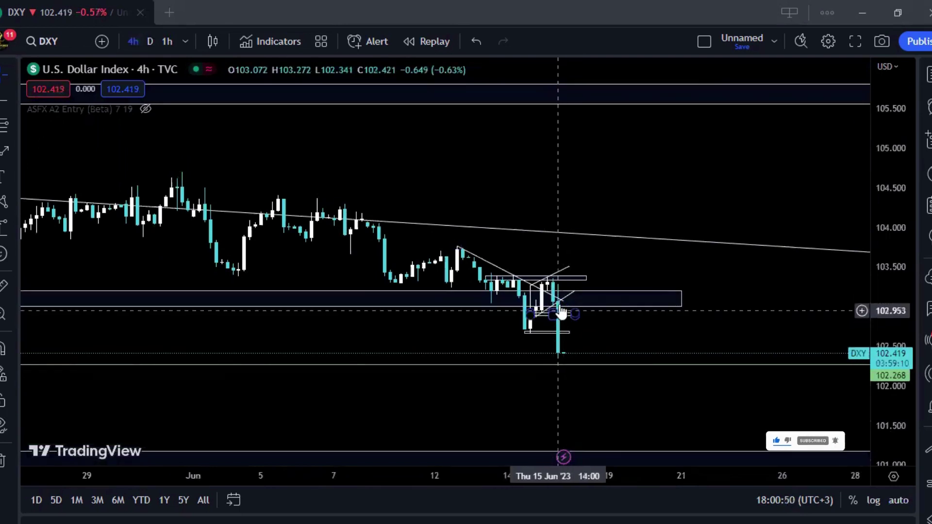
click(559, 277)
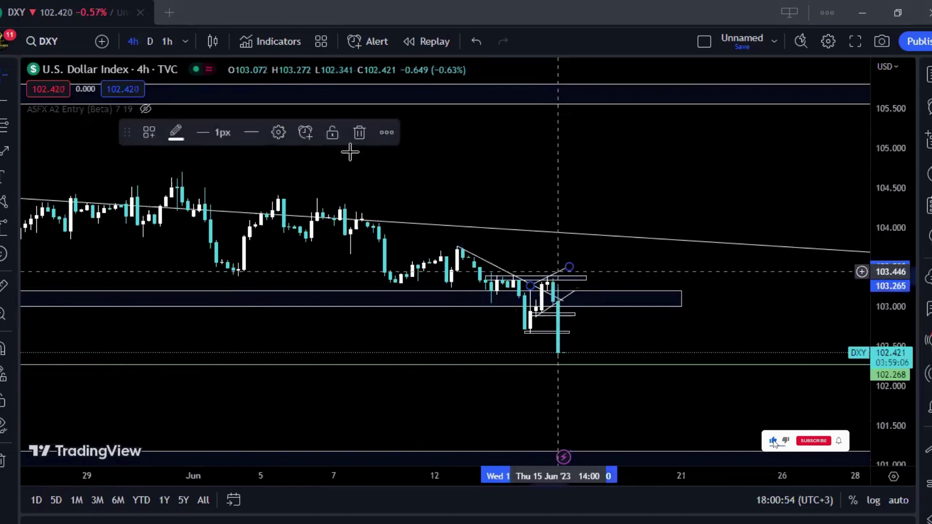
click(358, 131)
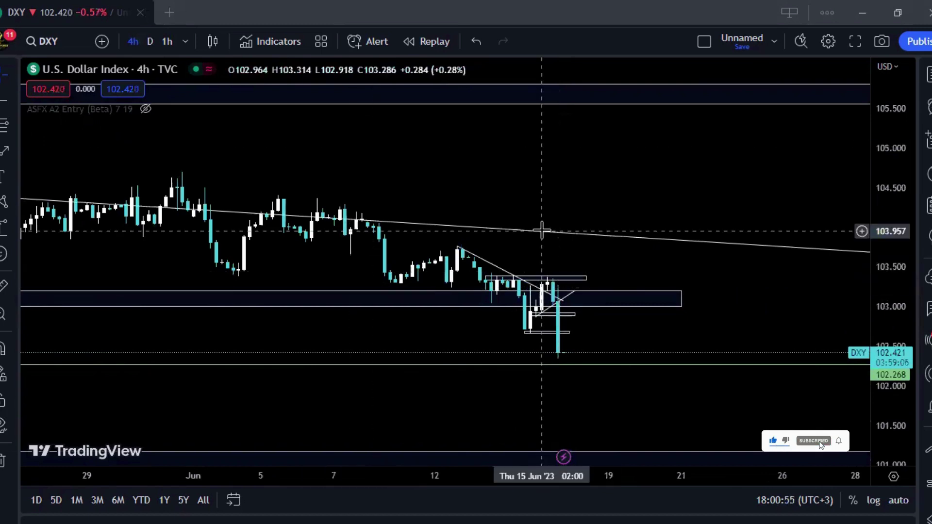
click(586, 277)
click(332, 131)
click(570, 294)
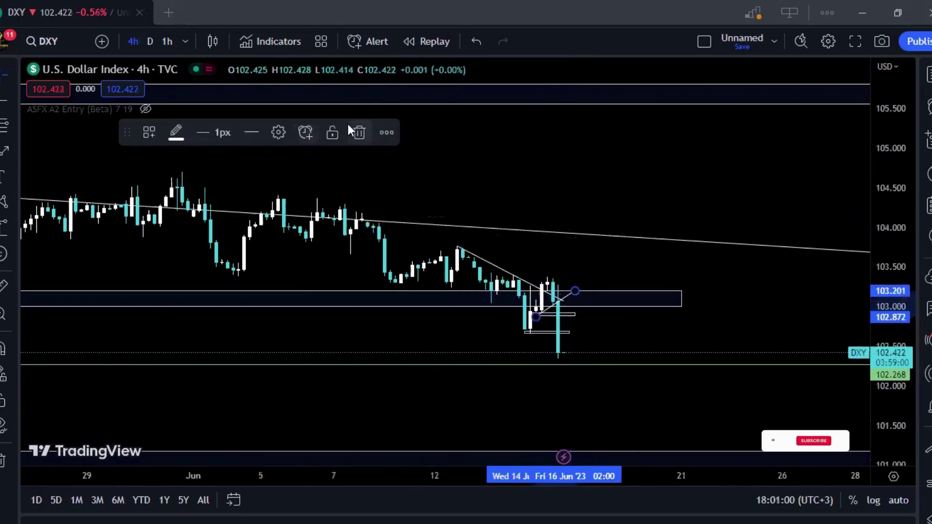
click(358, 131)
click(495, 267)
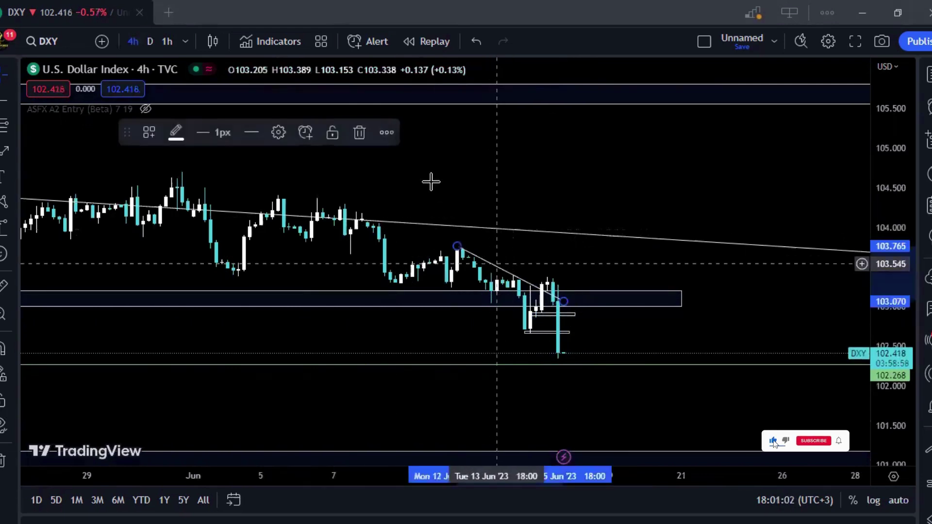
click(358, 132)
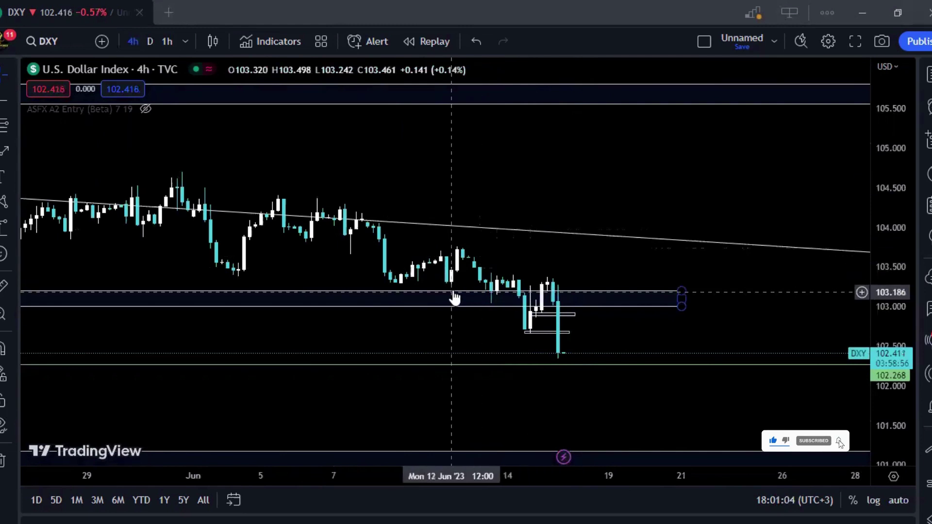
Step: Move the large zone near 103 up so it spans about 103.14 to 103.33
mouse_move(454, 297)
mouse_down()
mouse_move(458, 277)
mouse_move(456, 289)
mouse_up()
click(620, 249)
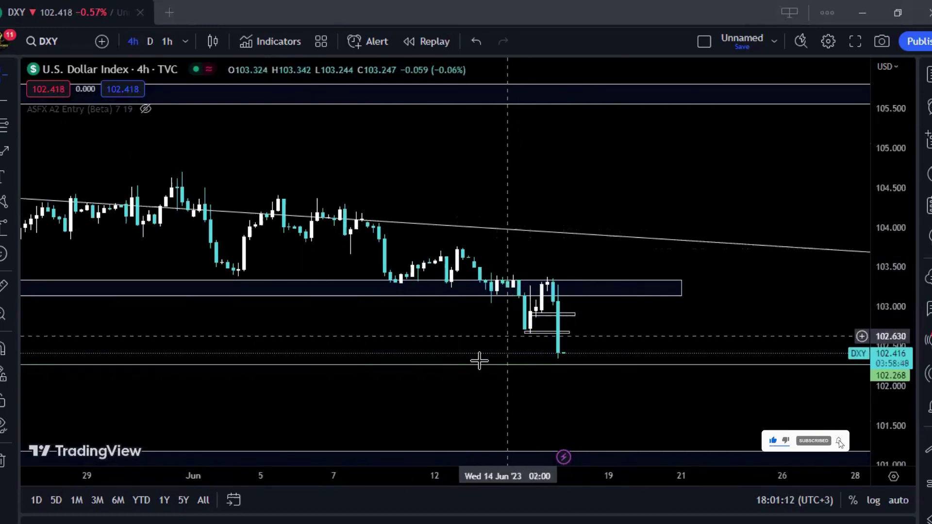
Step: Draw a projection path from the 102.268 line up to about 102.65 and down to about 101.23
click(401, 436)
click(400, 436)
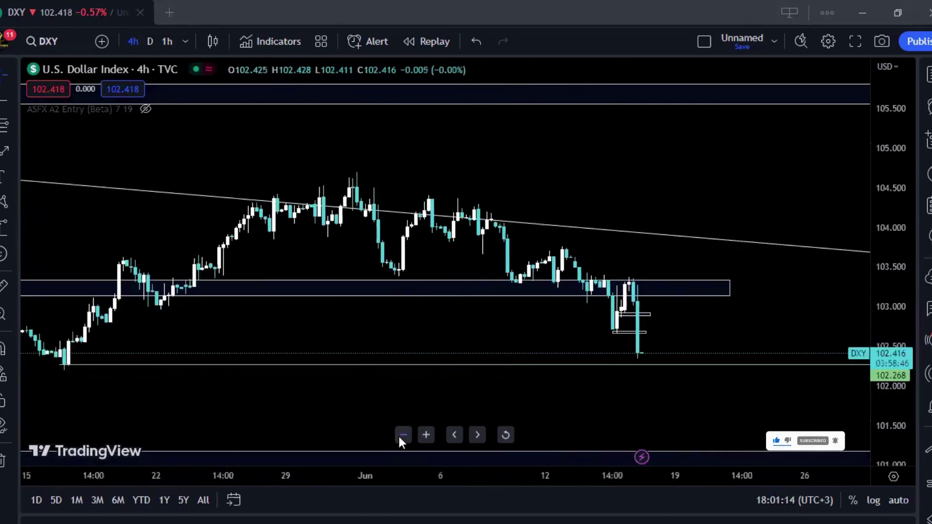
click(400, 436)
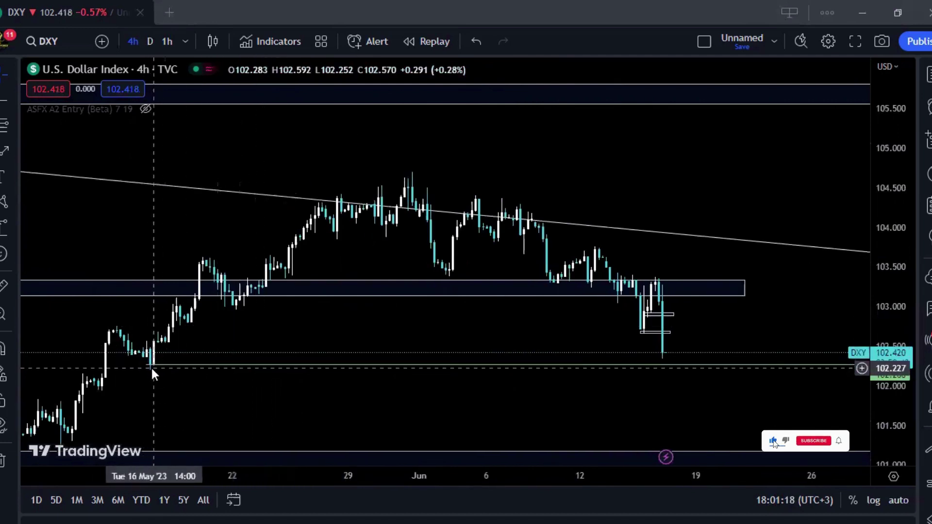
click(6, 152)
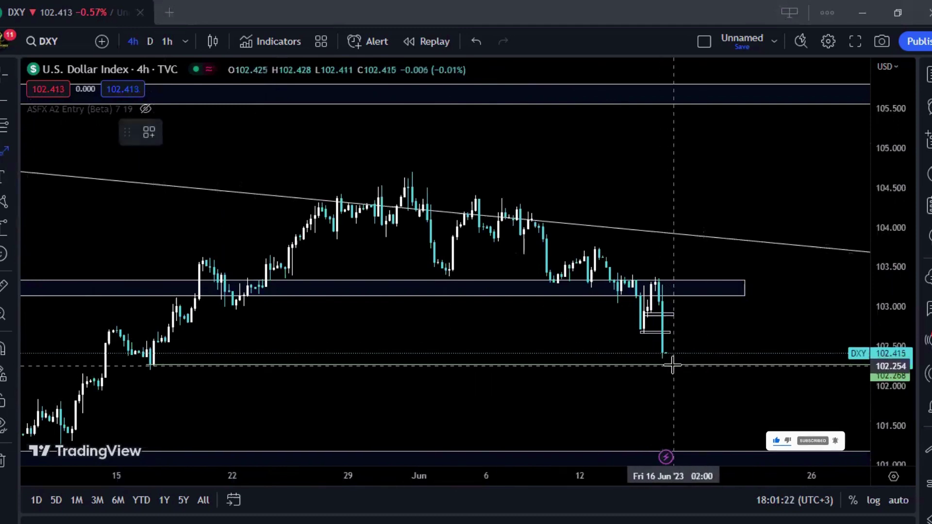
click(676, 365)
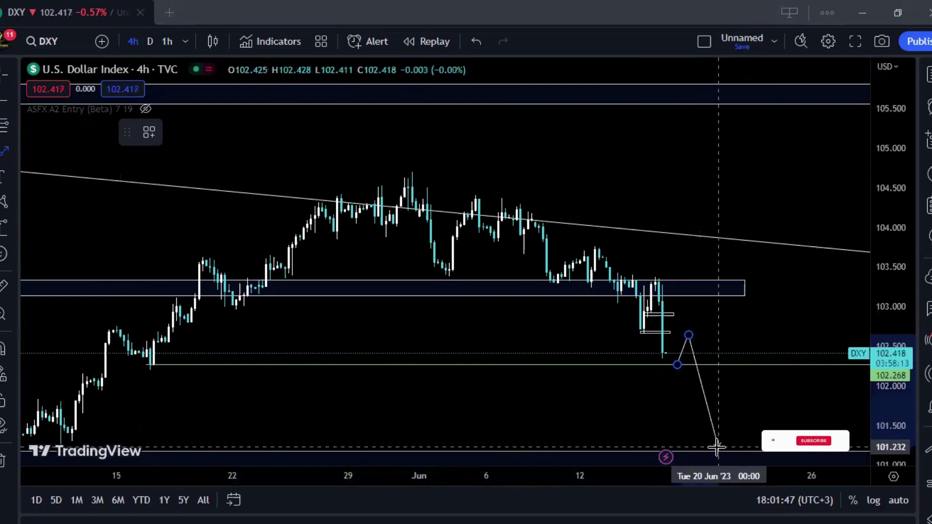
click(717, 447)
Step: Shift the projection path's start point and peak slightly earlier, closer to the latest 4-hour candle
drag(771, 400, 806, 383)
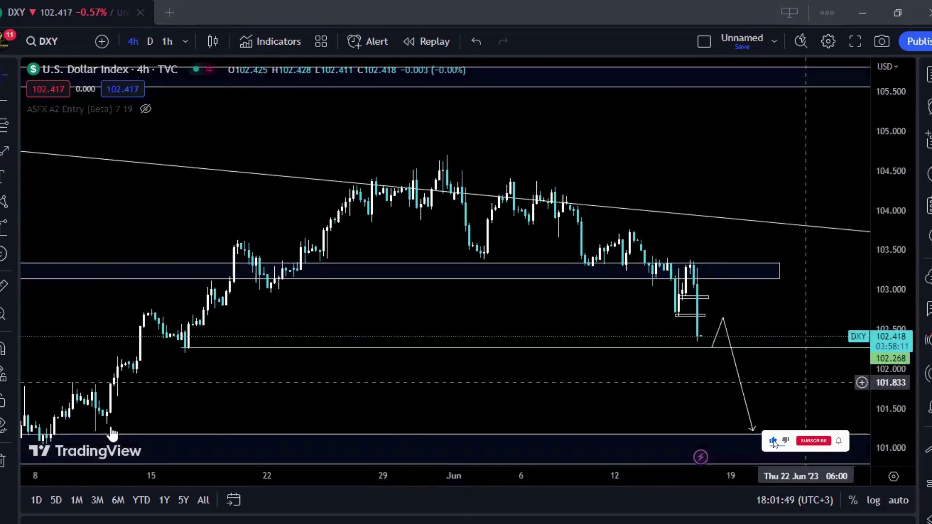
drag(111, 434, 117, 432)
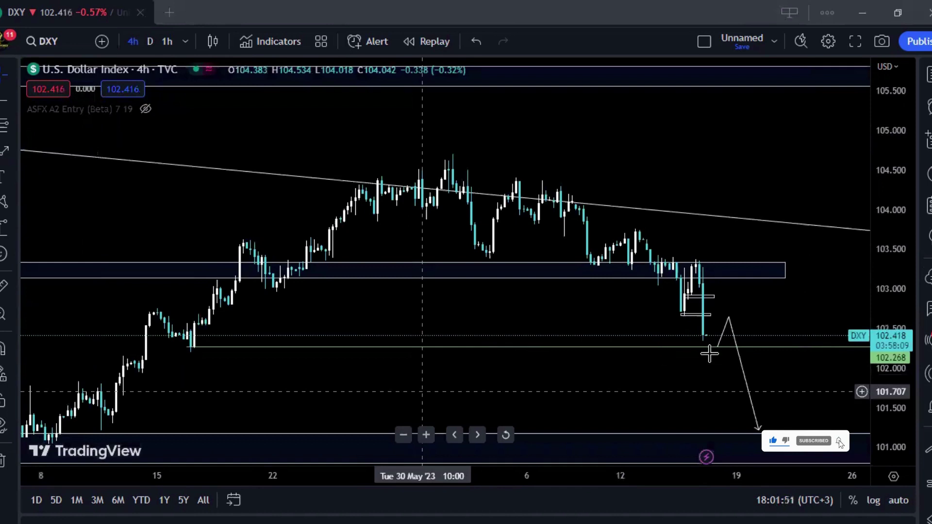
drag(710, 353, 705, 365)
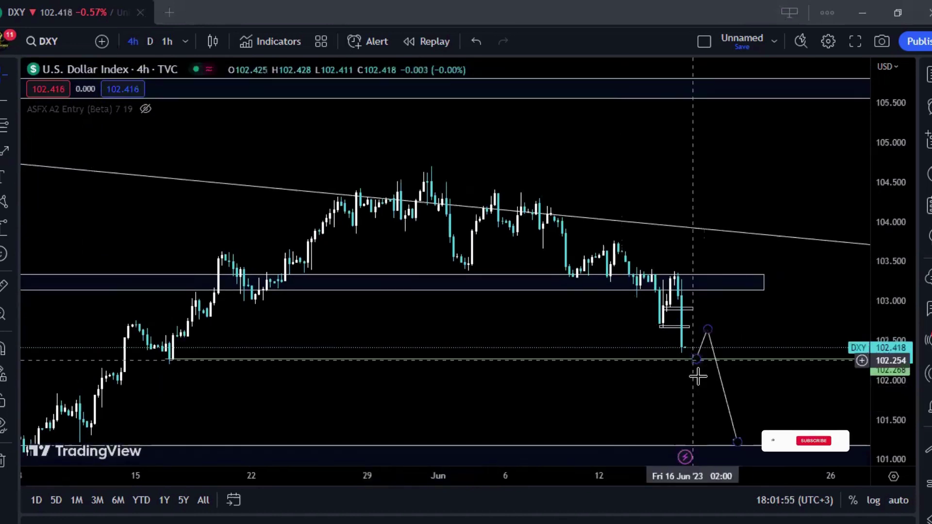
drag(696, 359, 689, 359)
drag(708, 329, 704, 330)
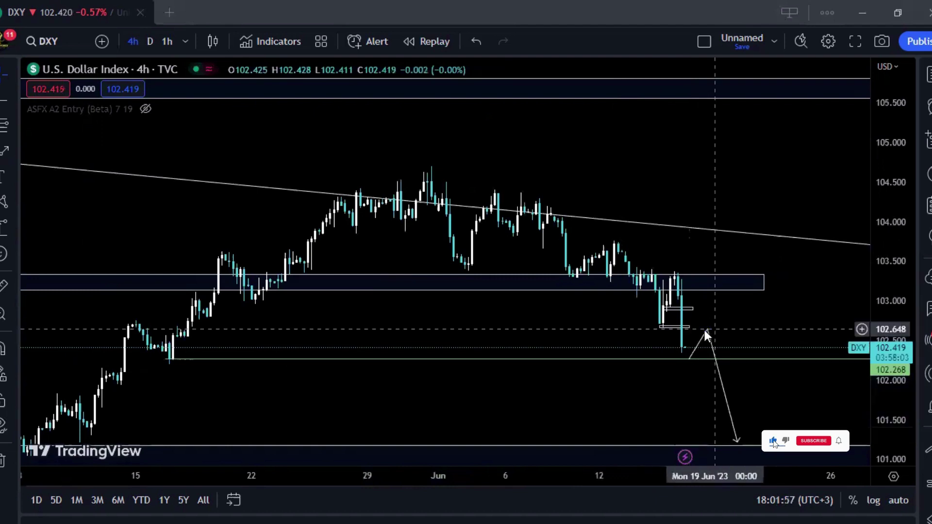
click(695, 311)
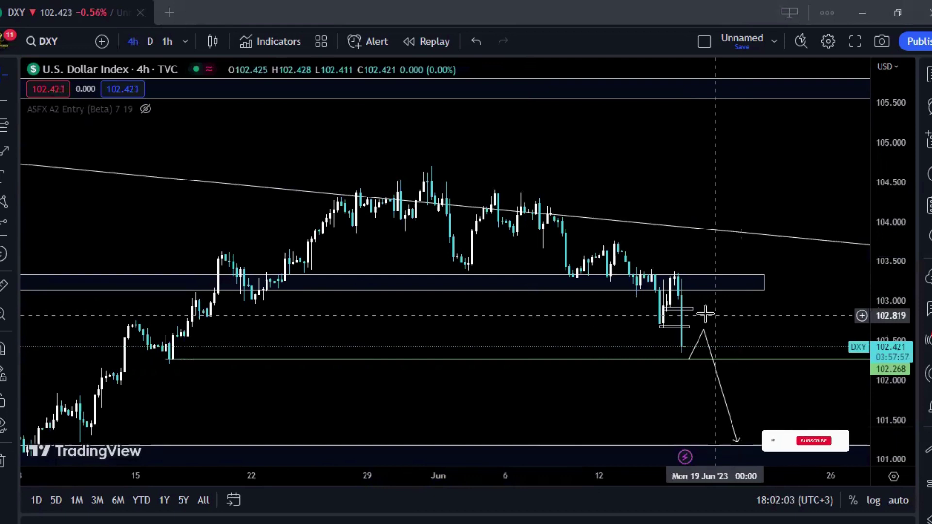
Step: Open the EURUSD 4-hour chart and examine the long position and measured price range around the latest rally
click(679, 308)
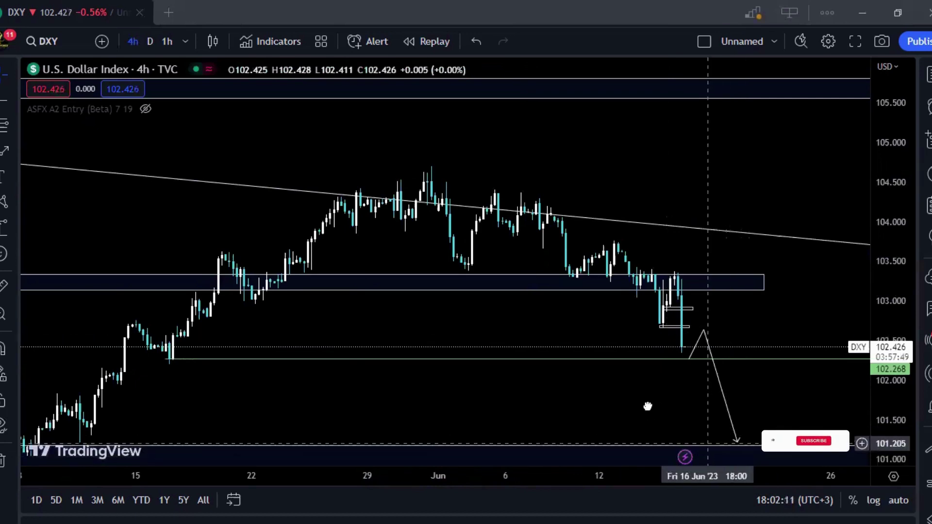
drag(648, 406, 631, 399)
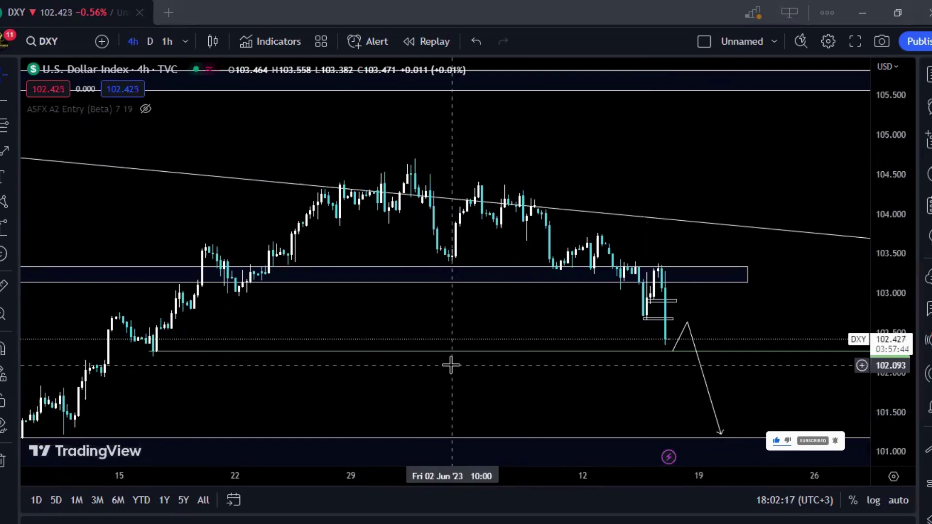
key(Down)
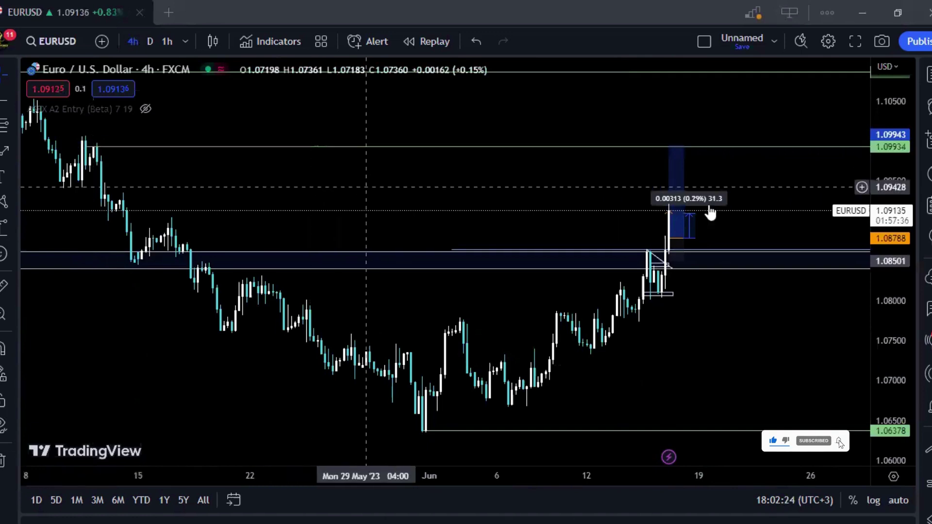
click(682, 236)
click(543, 226)
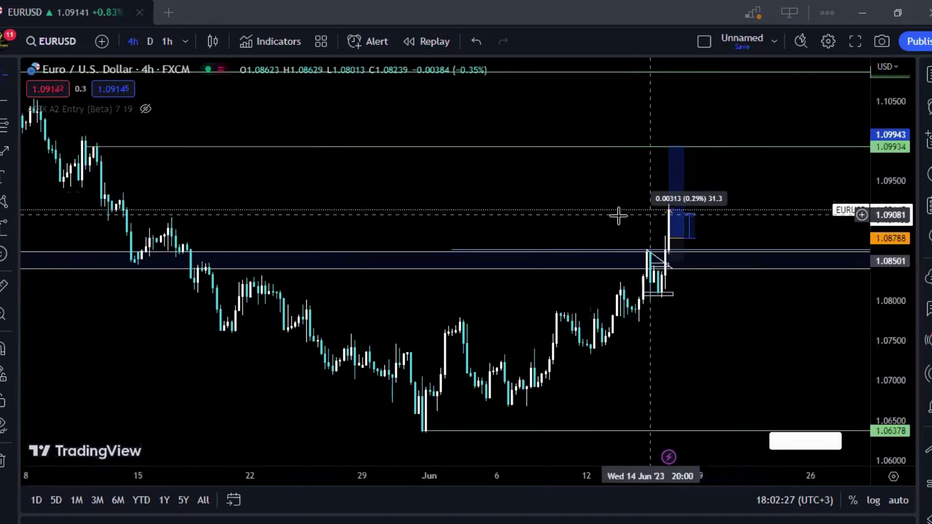
click(668, 216)
click(595, 217)
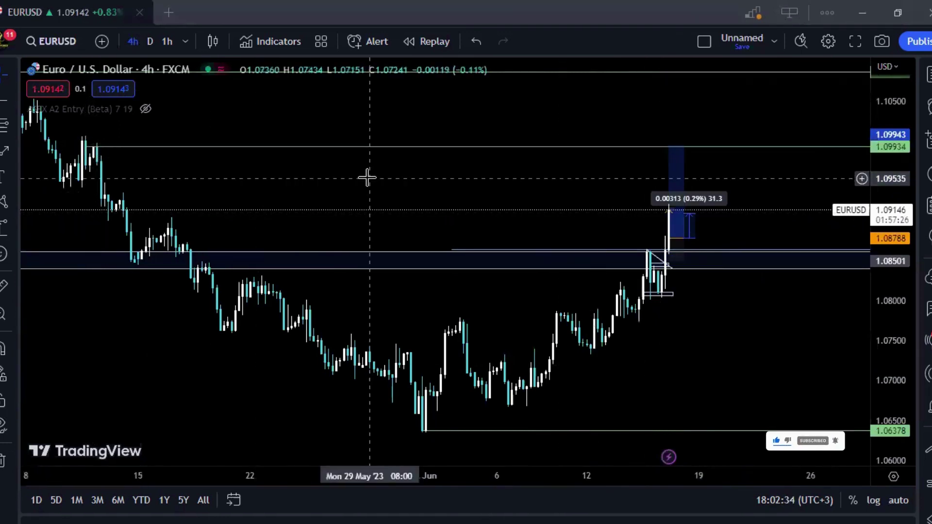
Step: Open the GBPUSD chart, switch it to the daily timeframe and review the broken zone's price history back to spring 2022
key(Down)
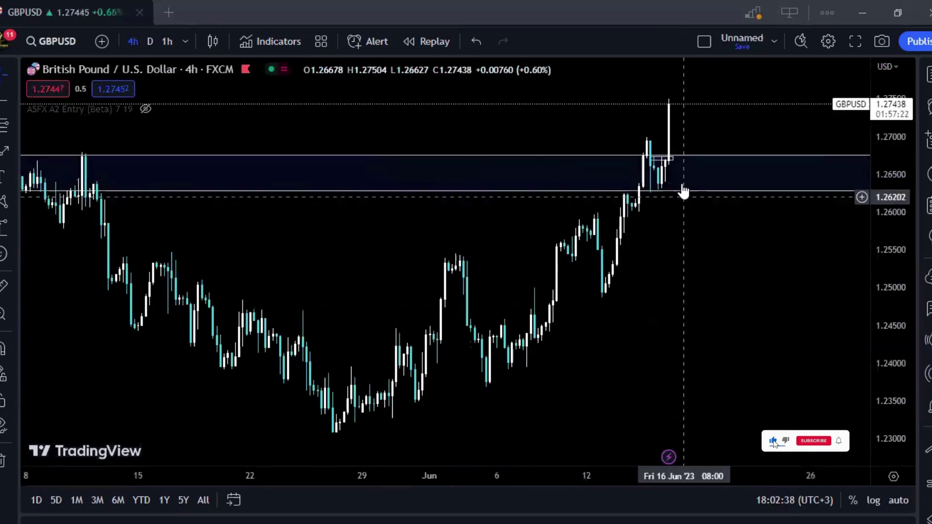
drag(885, 234, 879, 279)
drag(695, 280, 716, 387)
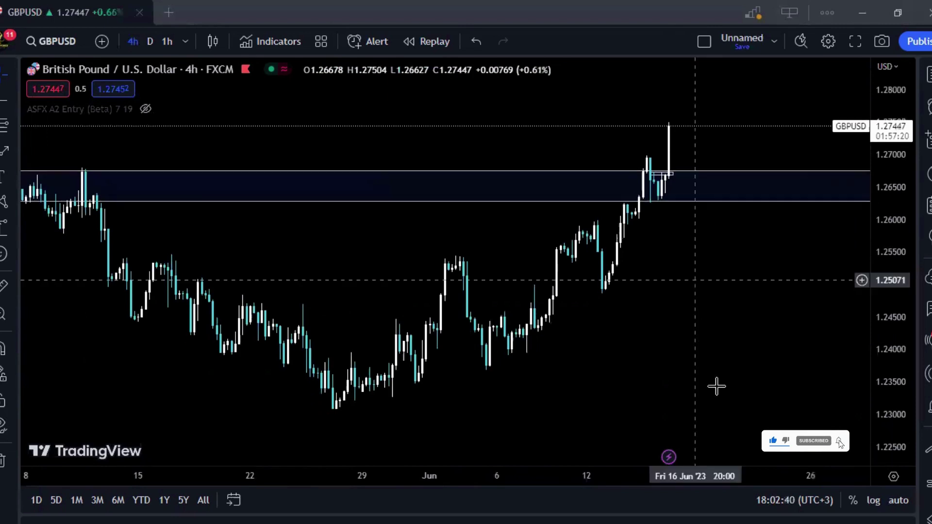
click(150, 42)
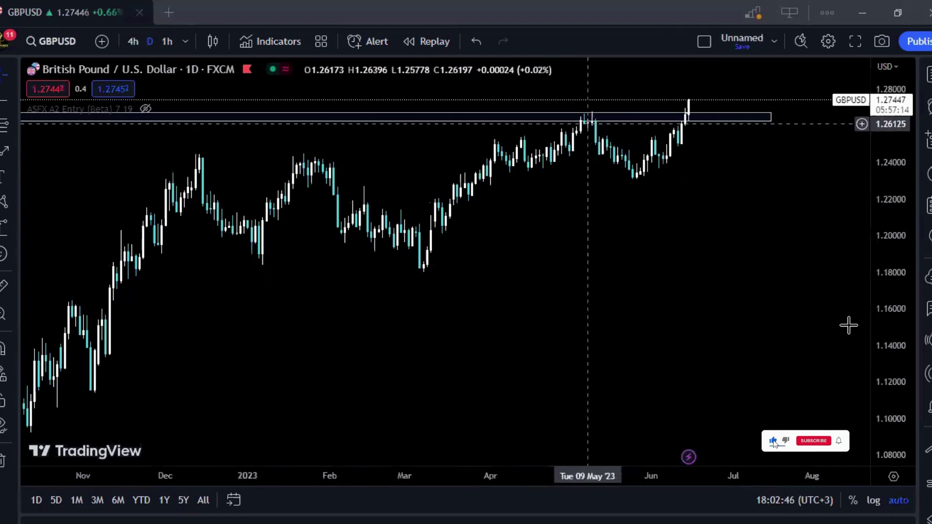
drag(887, 306, 888, 247)
drag(702, 280, 713, 410)
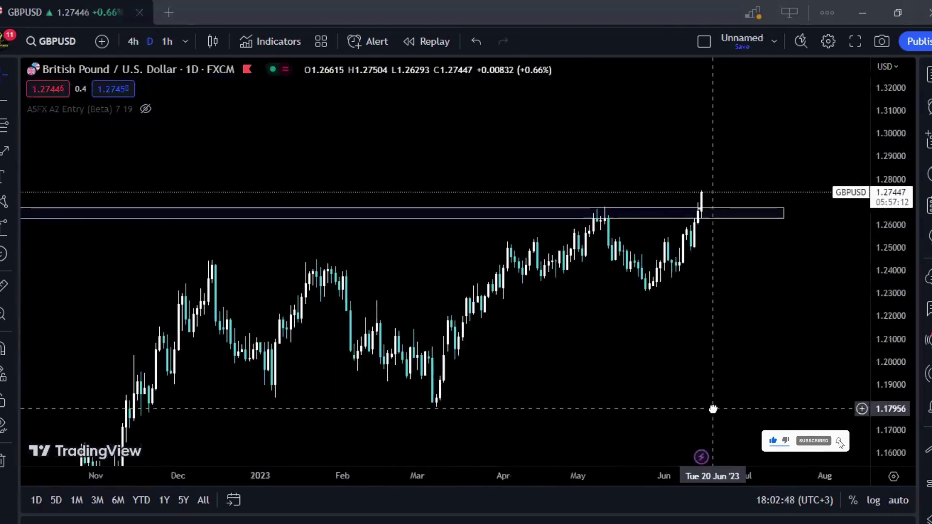
drag(525, 150, 568, 231)
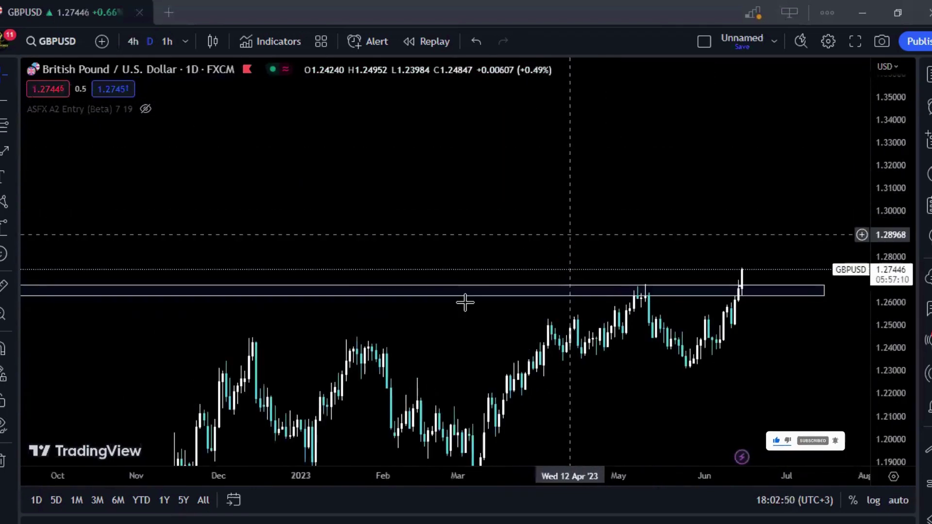
click(403, 435)
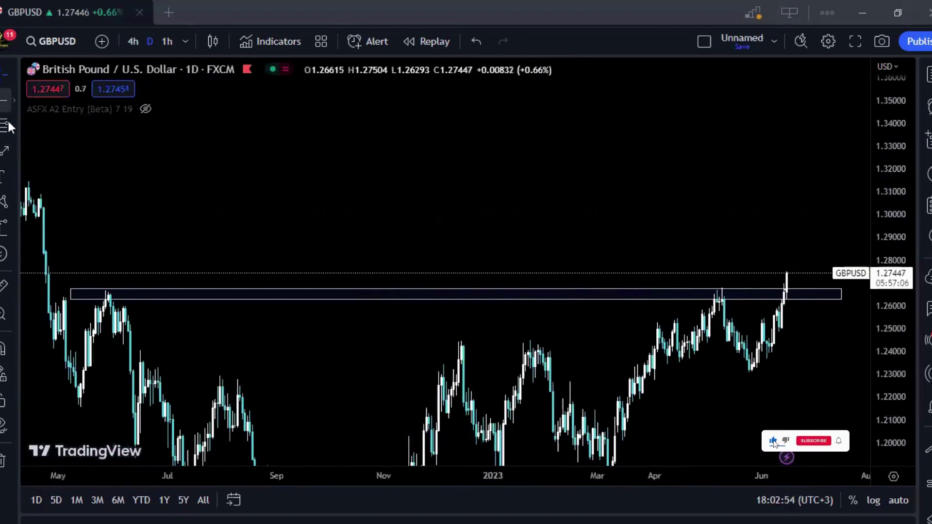
Step: Place a horizontal ray at 1.30648 starting from the late April 2022 high on the GBPUSD daily chart
click(38, 199)
click(205, 249)
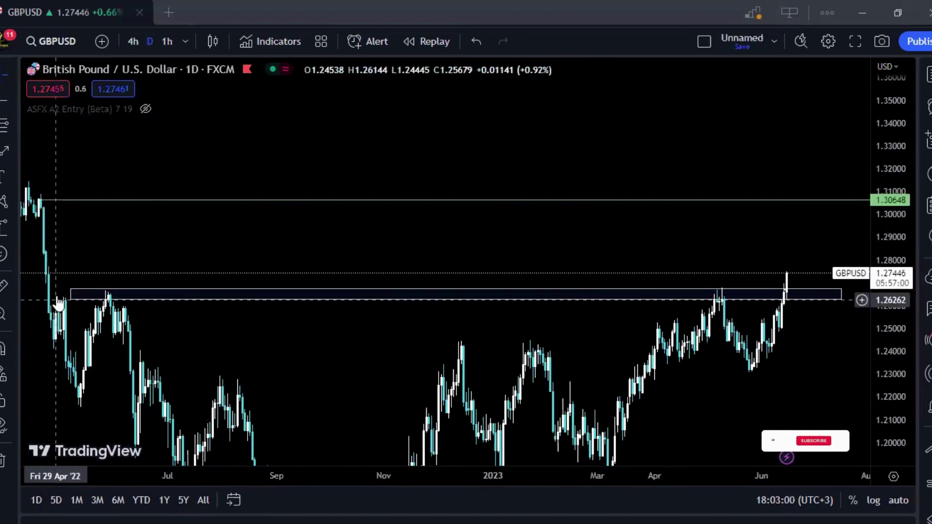
click(39, 200)
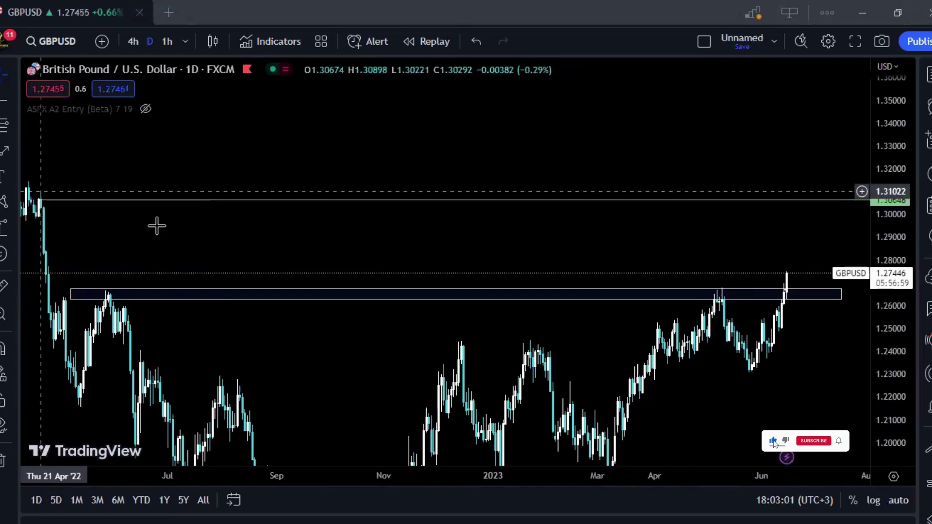
drag(122, 216, 146, 191)
Step: Draw a GBPUSD projection path from about 1.275 down into the zone near 1.266 and up to about 1.305
click(6, 152)
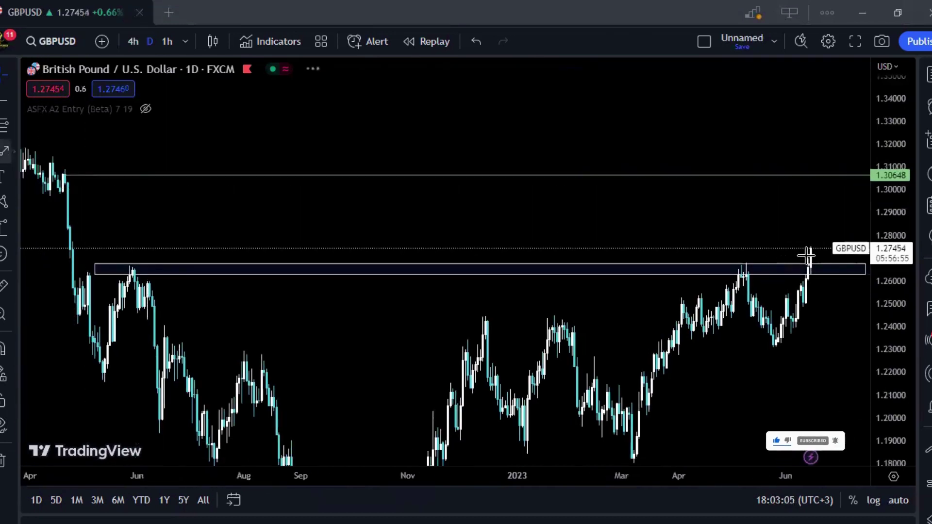
click(818, 247)
click(828, 268)
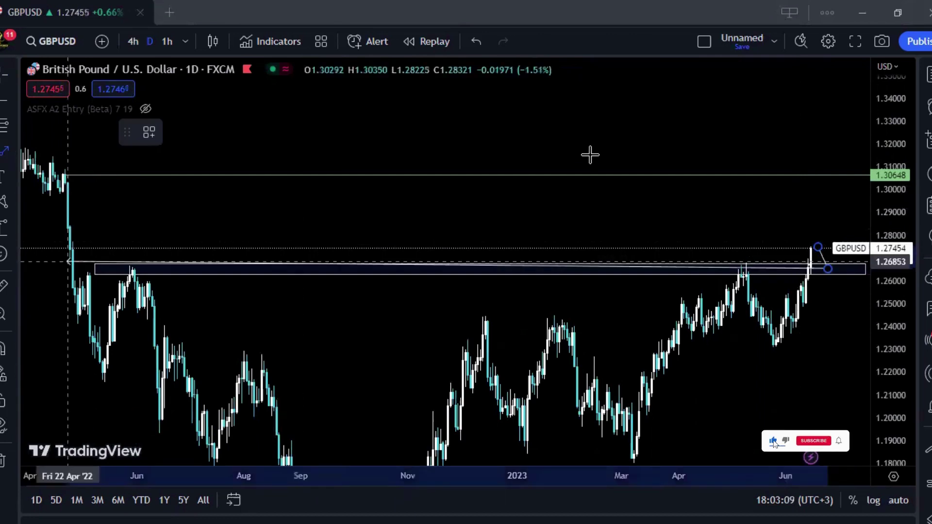
click(845, 179)
key(Escape)
drag(837, 148, 798, 147)
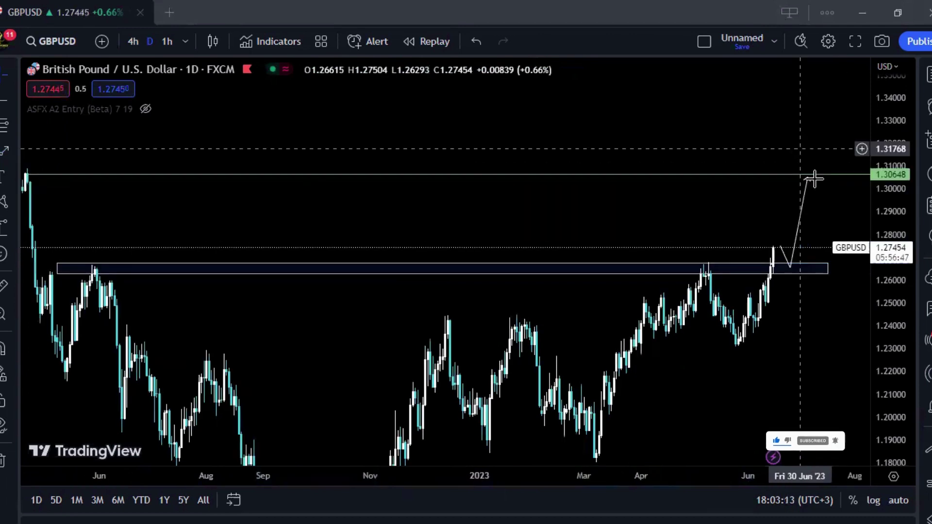
Step: Open the XAUUSD daily chart and delete the short position drawn below the consolidation box
key(Down)
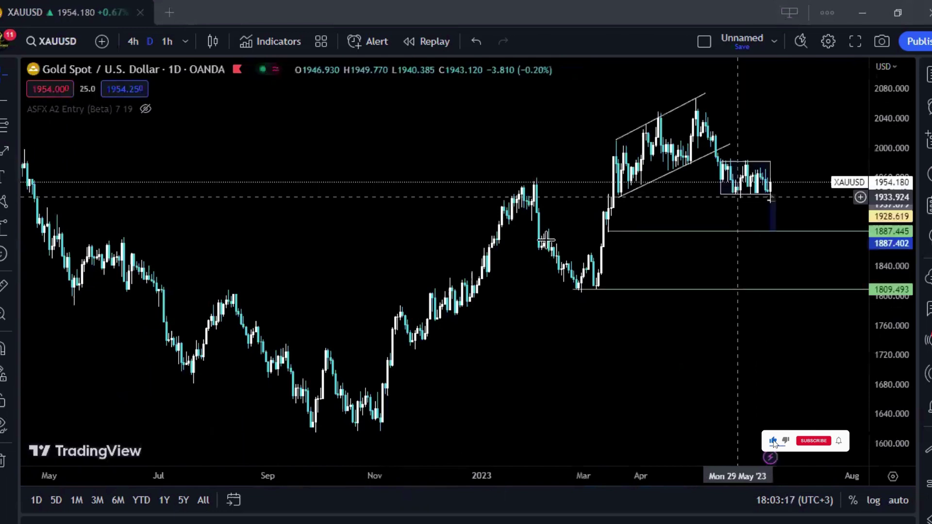
drag(547, 240, 507, 247)
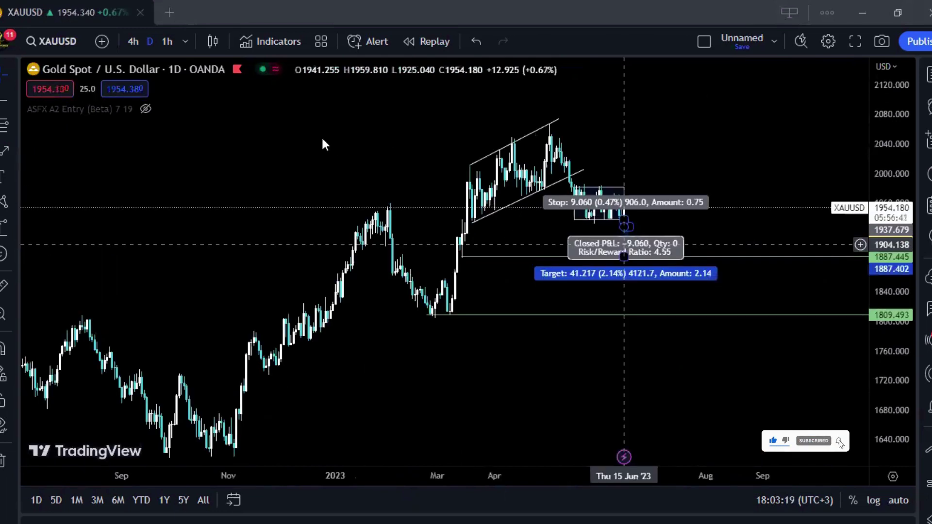
click(344, 420)
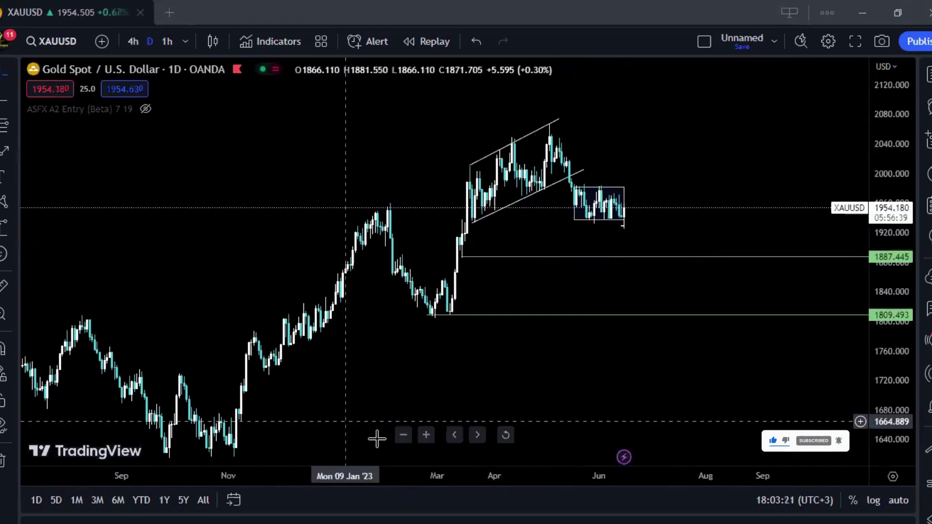
Step: Delete the small leftover drawing at the latest gold candle's lower wick, near 1928
click(426, 436)
scroll(409, 418, up, 3)
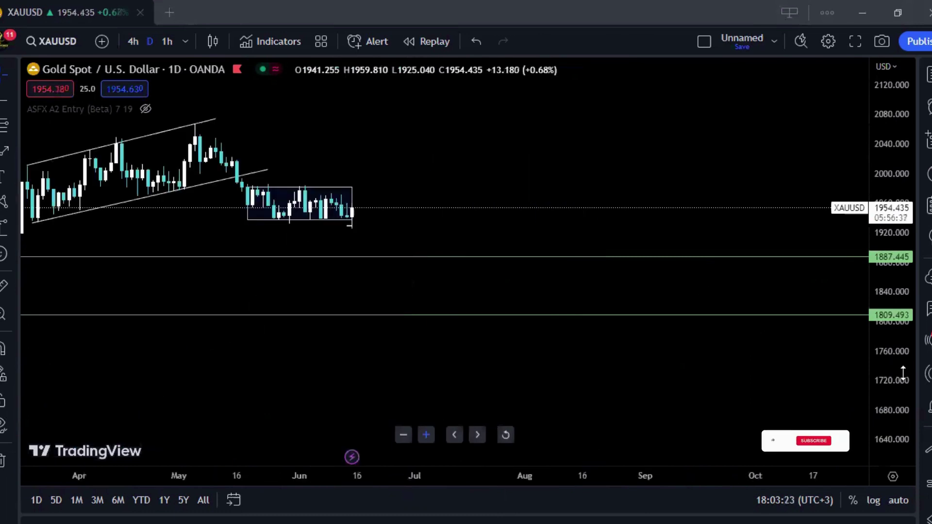
scroll(330, 292, up, 2)
key(alt+a)
drag(607, 278, 389, 316)
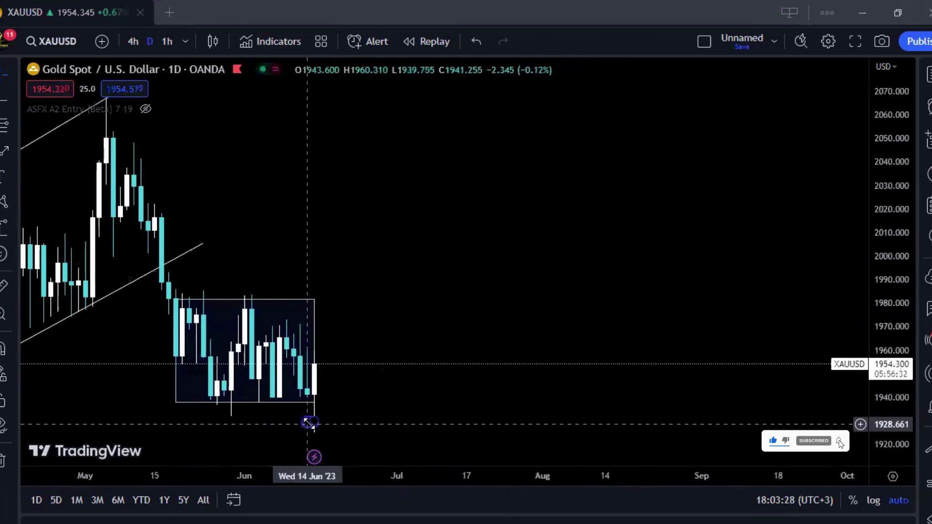
click(309, 423)
click(332, 134)
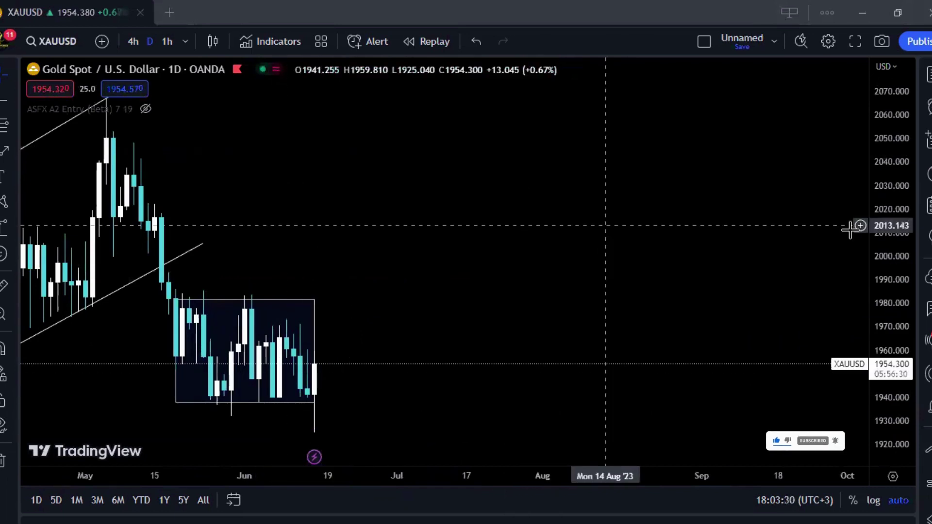
Step: Draw a gold projection path from about 1956 up to about 1998, down to about 1983 and up to about 2064
scroll(693, 279, left, 5)
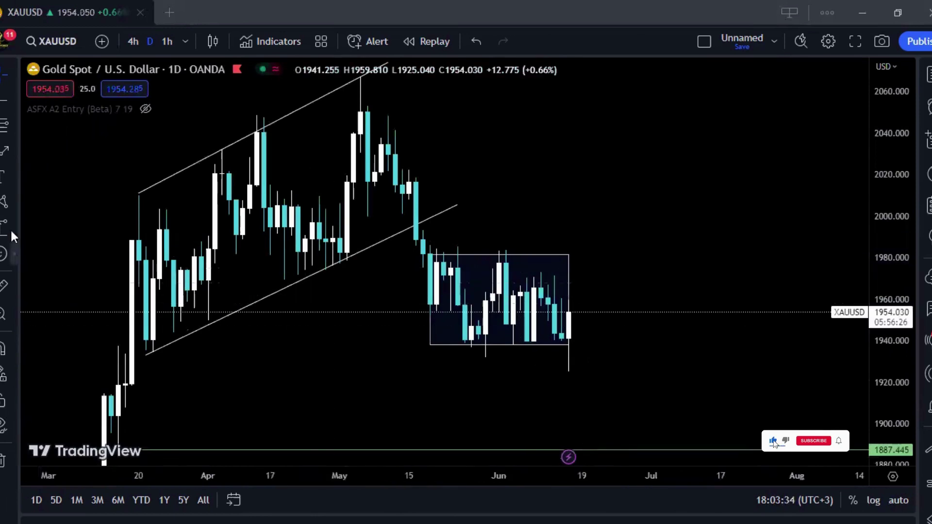
click(5, 150)
click(569, 307)
click(589, 220)
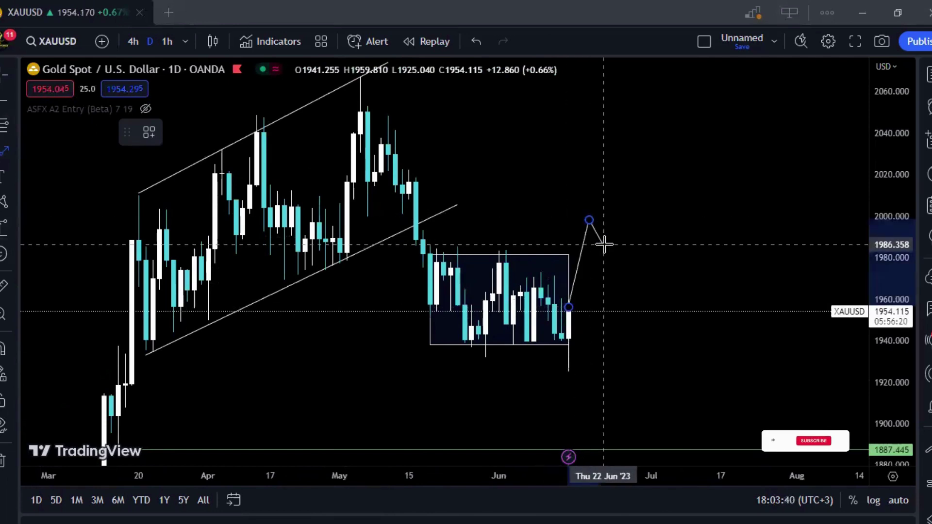
double_click(610, 251)
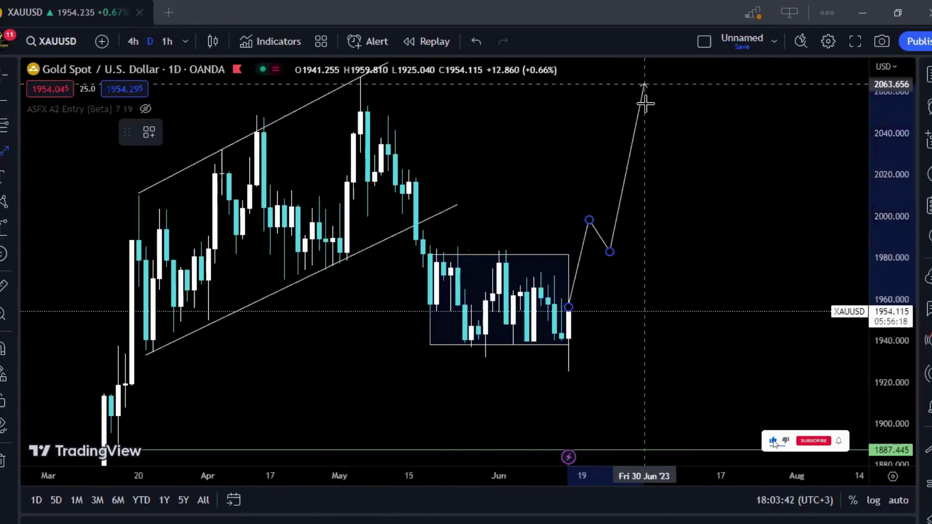
double_click(644, 85)
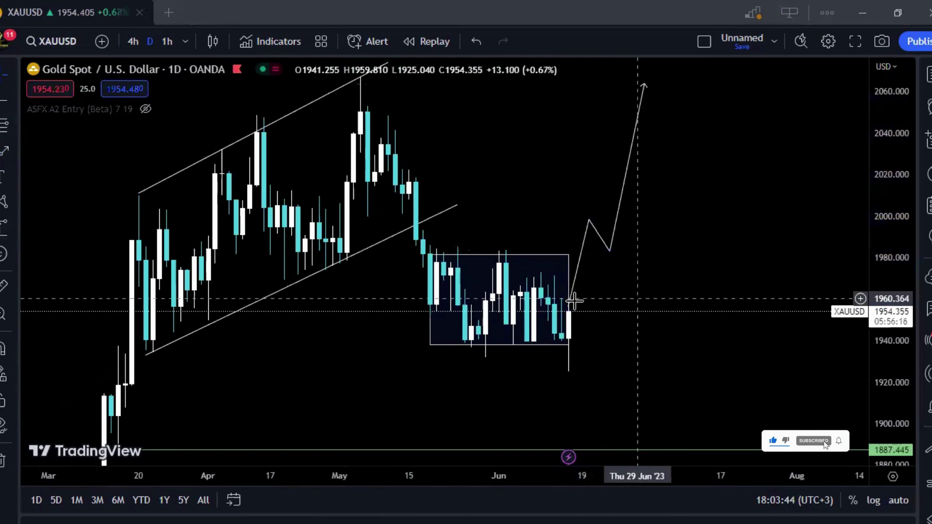
click(569, 326)
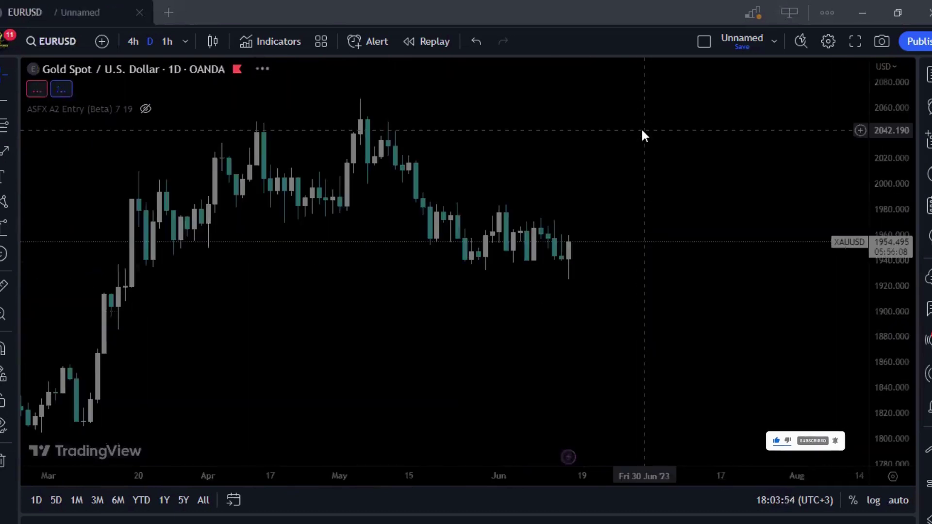
Step: Open the JPY Currency Index chart, switch it to the weekly timeframe and inspect the support zone near 780
key(Down)
key(Down)
key(Down)
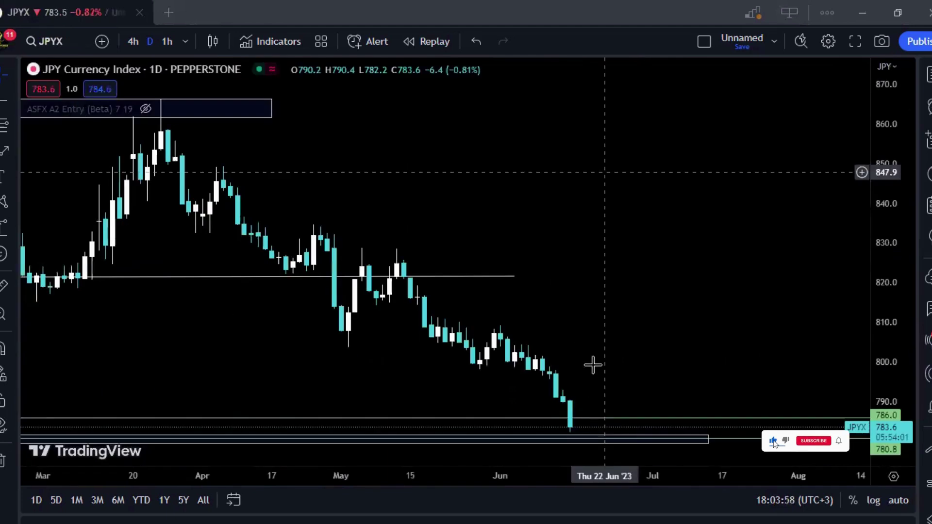
click(185, 42)
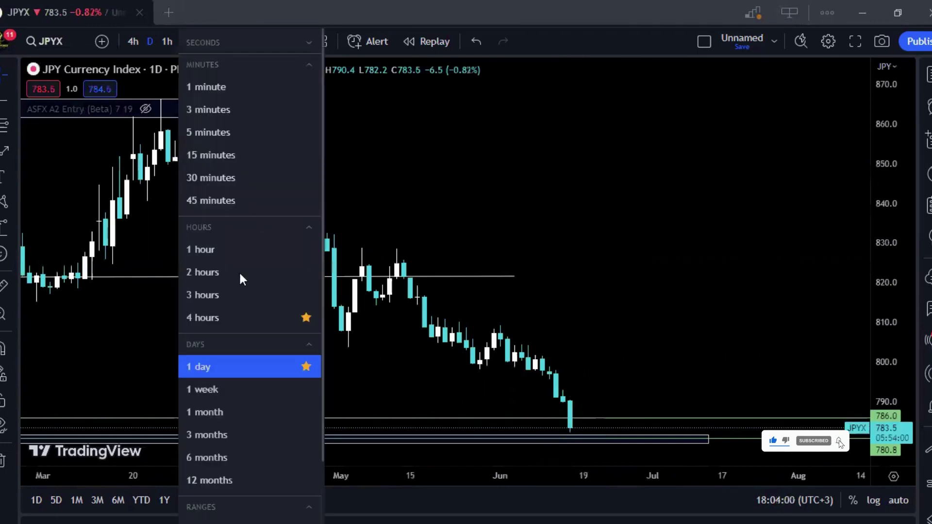
click(211, 394)
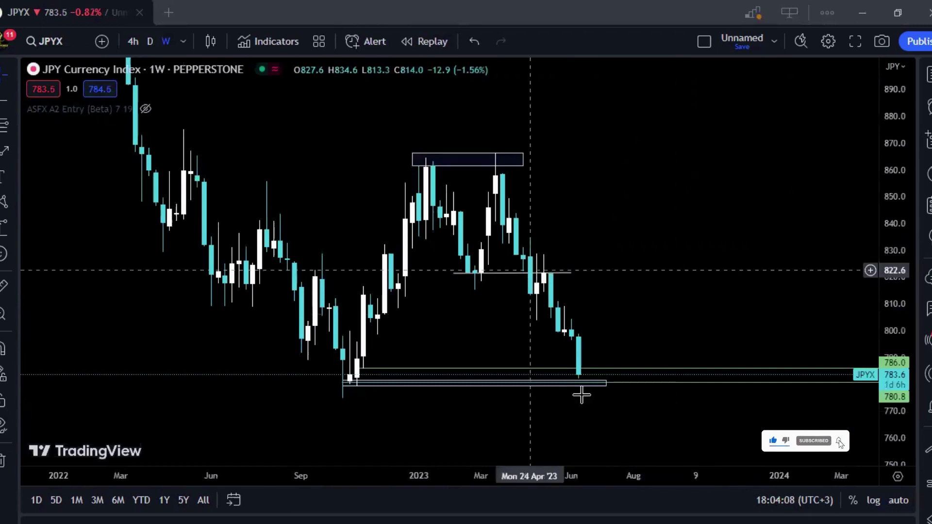
click(342, 386)
click(590, 454)
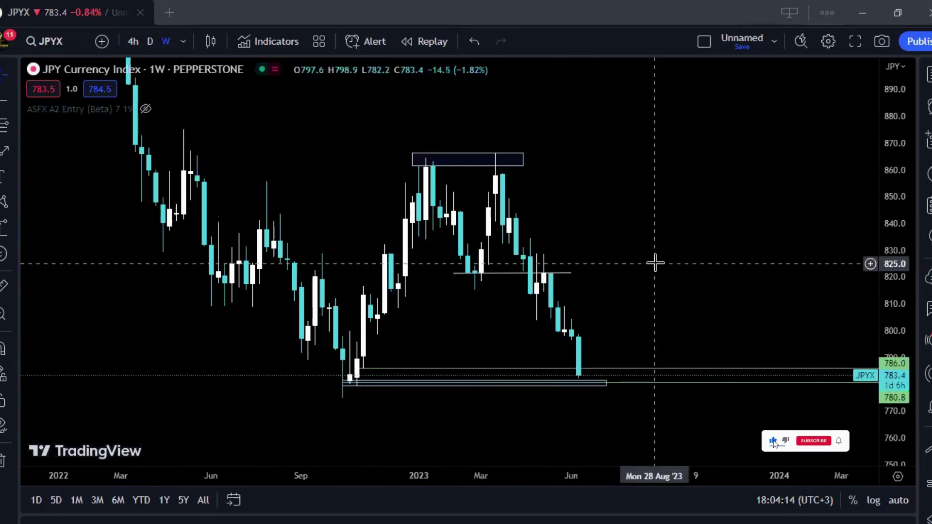
Step: Open the USDJPY weekly chart and inspect the resistance zone near 148 above the projection arrow
key(Down)
key(Down)
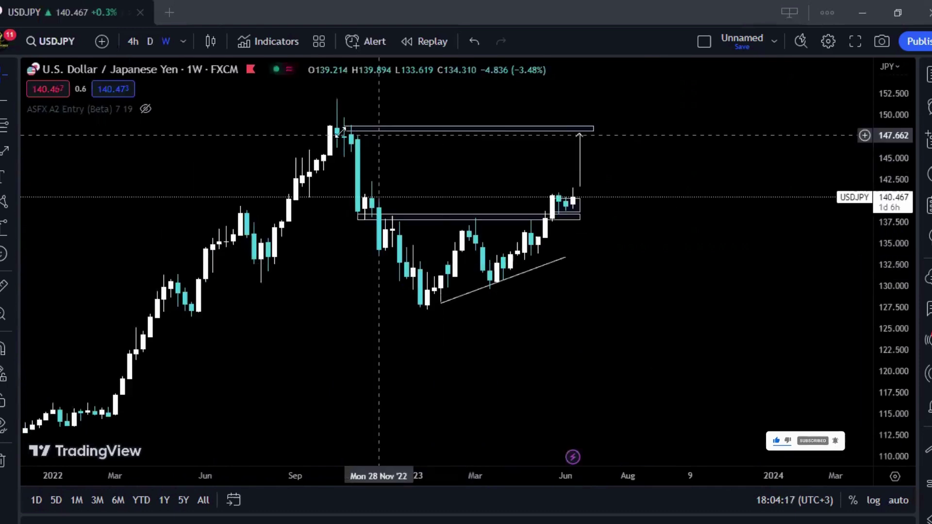
click(345, 131)
click(413, 153)
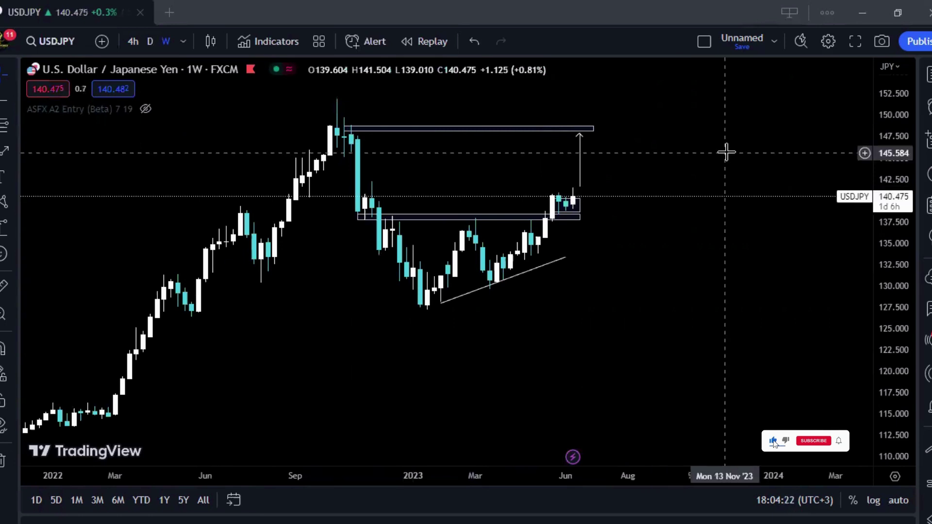
Step: Go through the weekly charts of GBPUSD and XAUUSD and open EURJPY
key(Down)
text(GBPUSD)
key(Return)
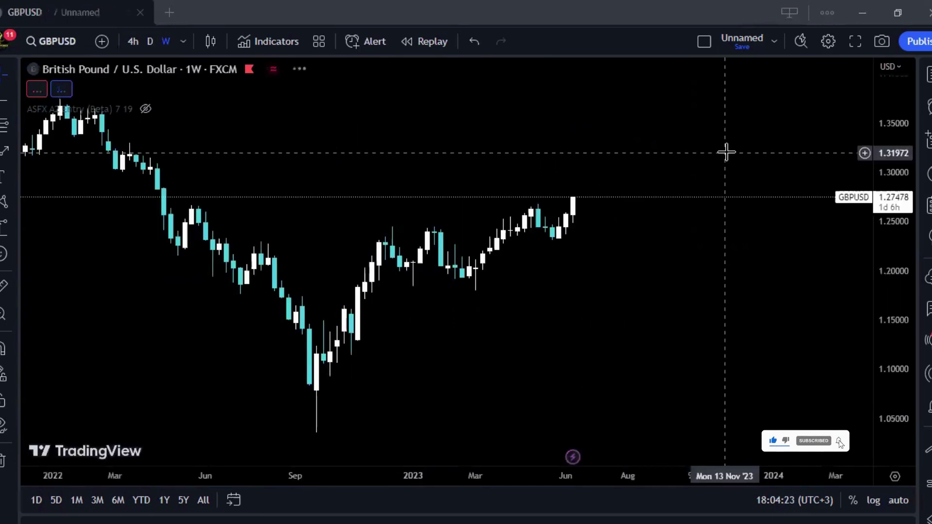
text(XAUUSD)
key(Return)
text(EURJPY)
key(Return)
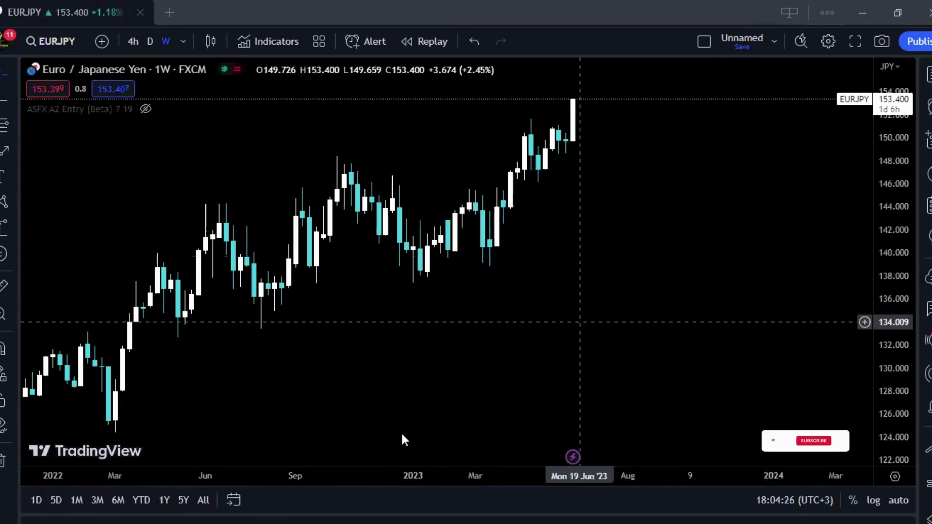
Step: Switch the EURJPY chart to the monthly timeframe and inspect the CADJPY monthly projection arrows toward the 108.879 and 122.338 levels
scroll(757, 343, down, 5)
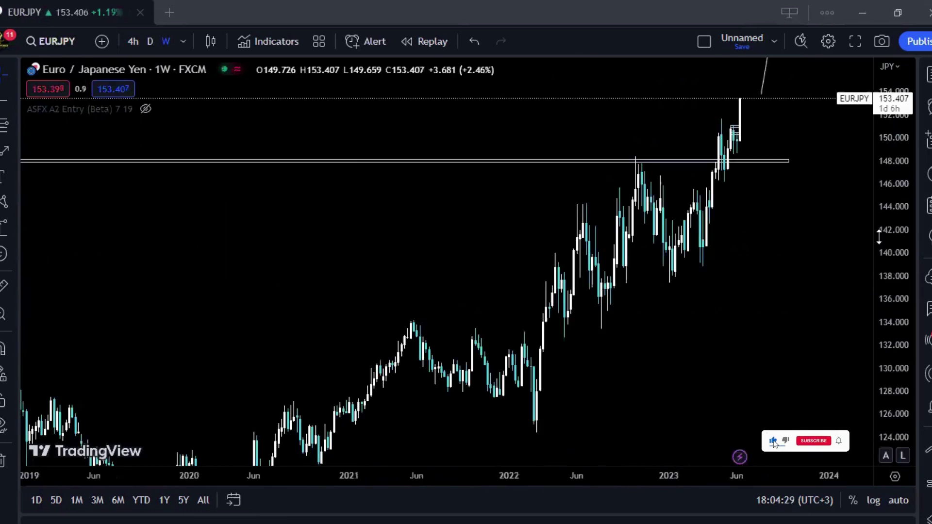
click(182, 40)
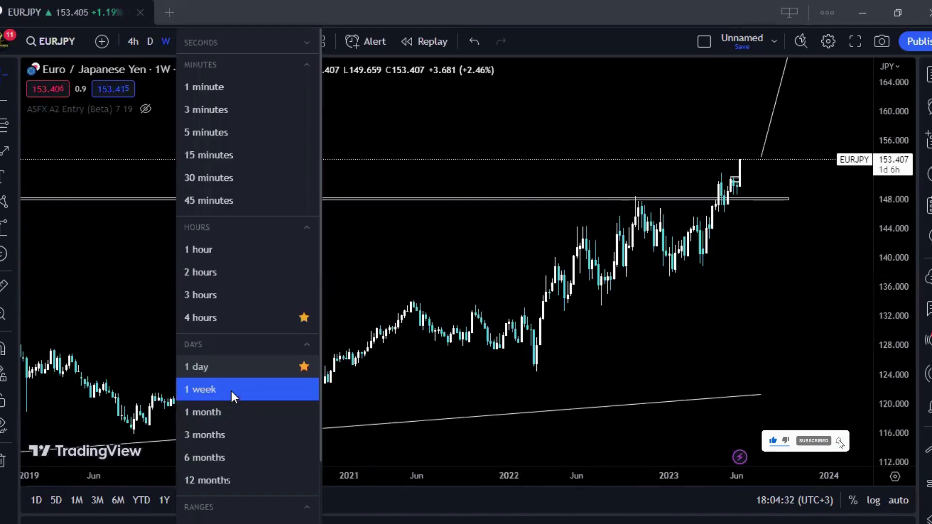
click(255, 414)
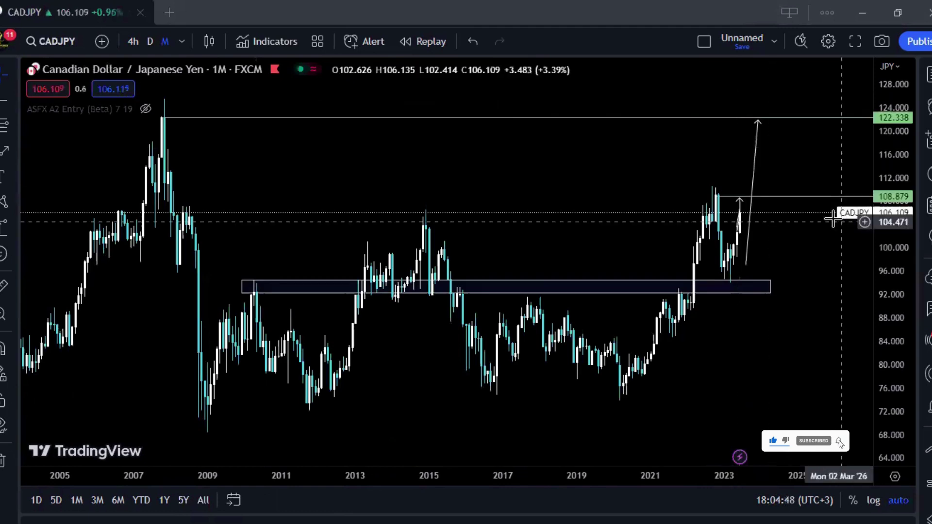
drag(872, 218, 862, 291)
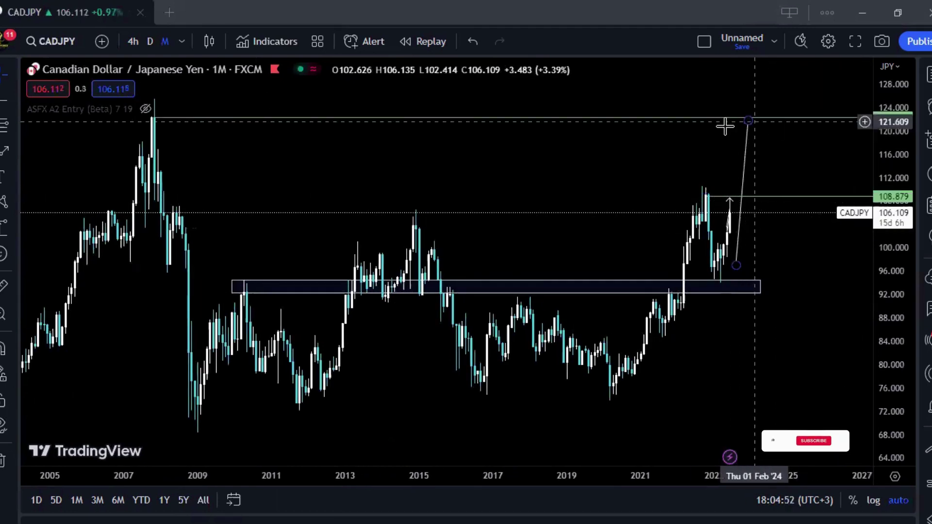
drag(558, 166, 519, 169)
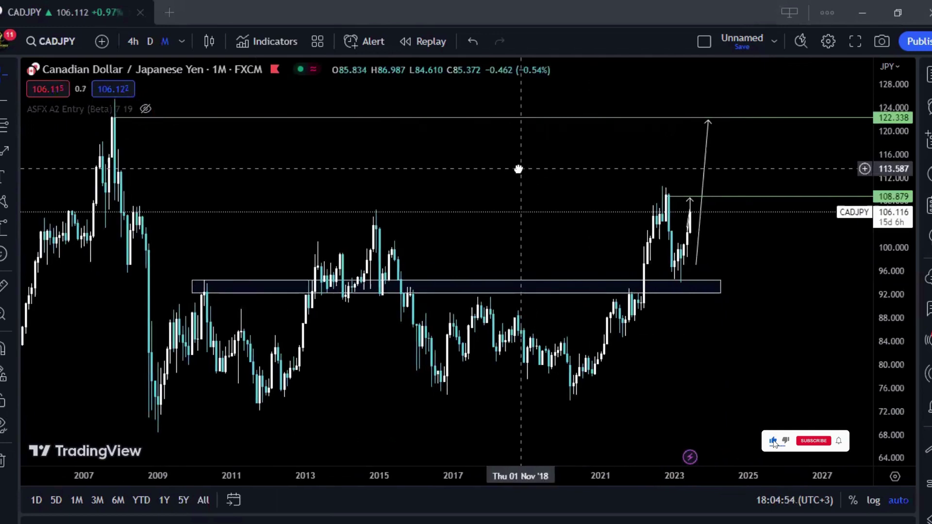
Step: Open the JPY Currency Index chart and switch it to the weekly timeframe
key(Down)
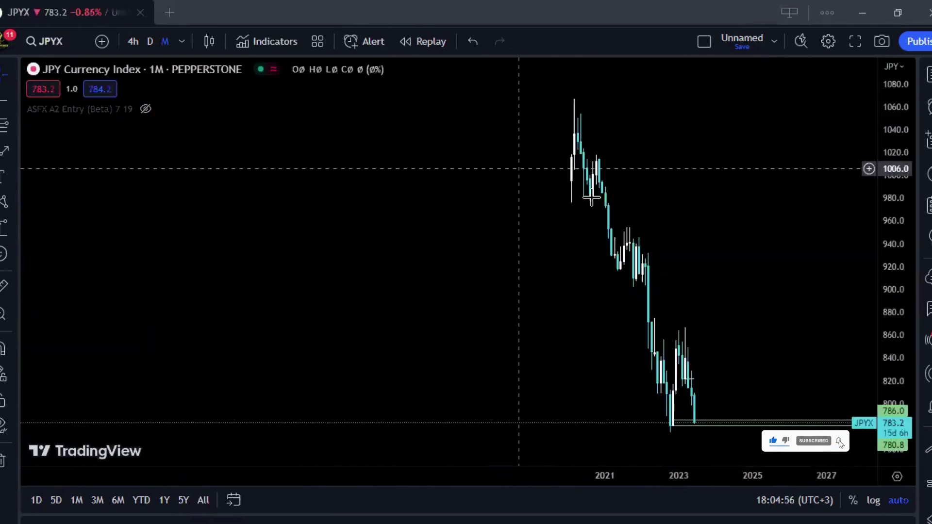
click(181, 41)
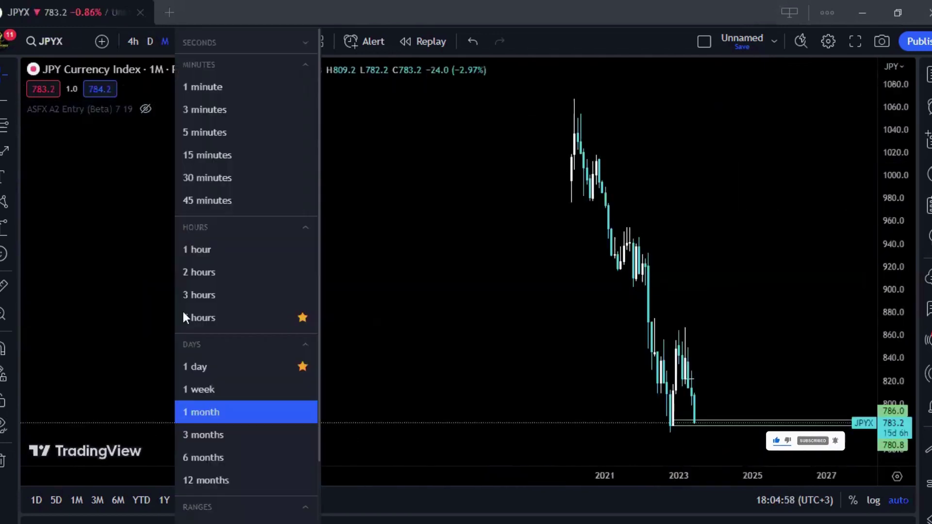
click(223, 388)
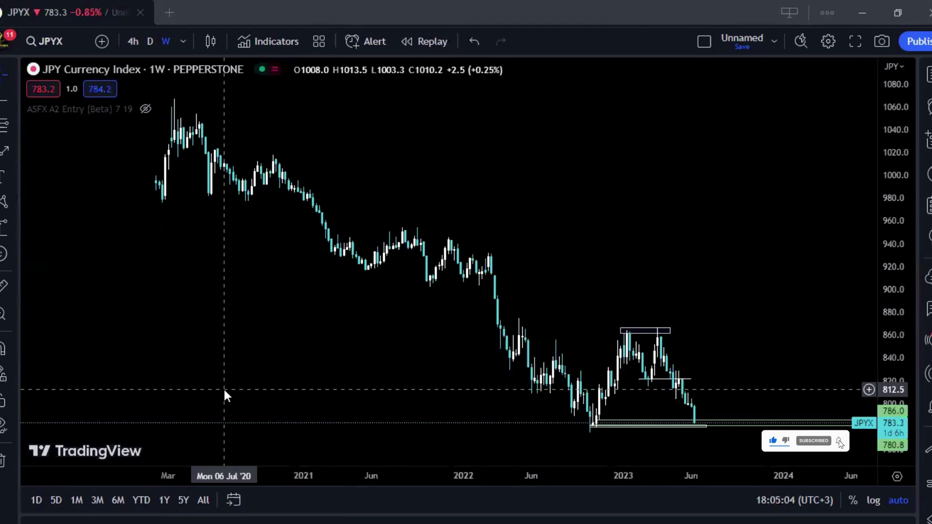
Step: Examine the weekly yen index decline from the 2023 double top near 860 to the support zone between 780.8 and 786.0
mouse_move(406, 400)
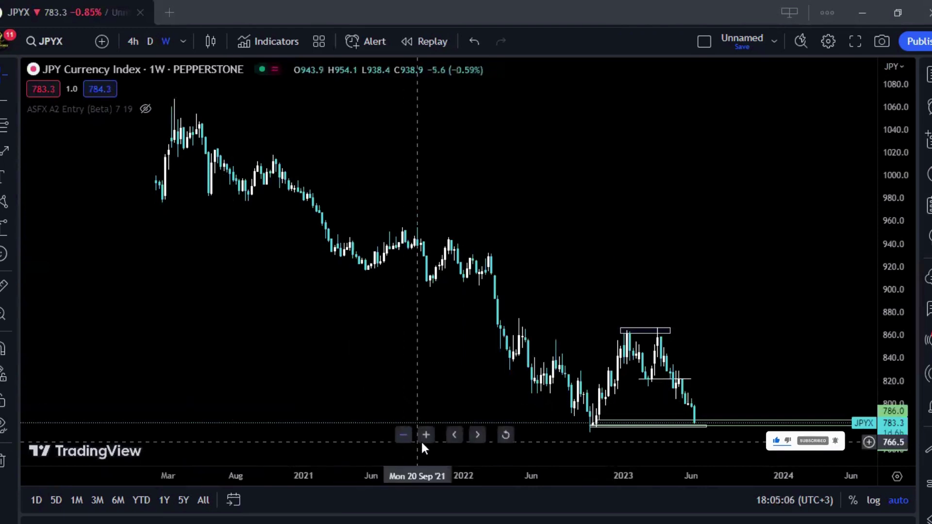
scroll(799, 391, up, 2)
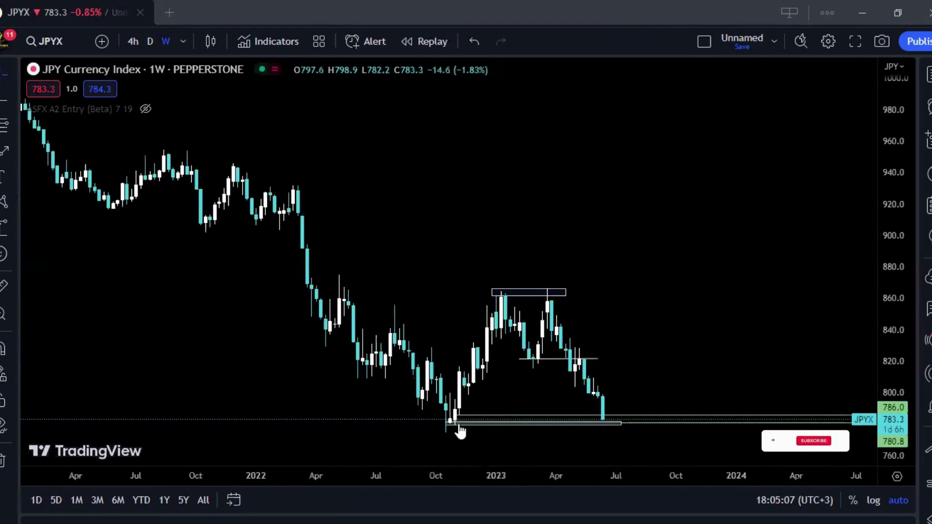
click(428, 431)
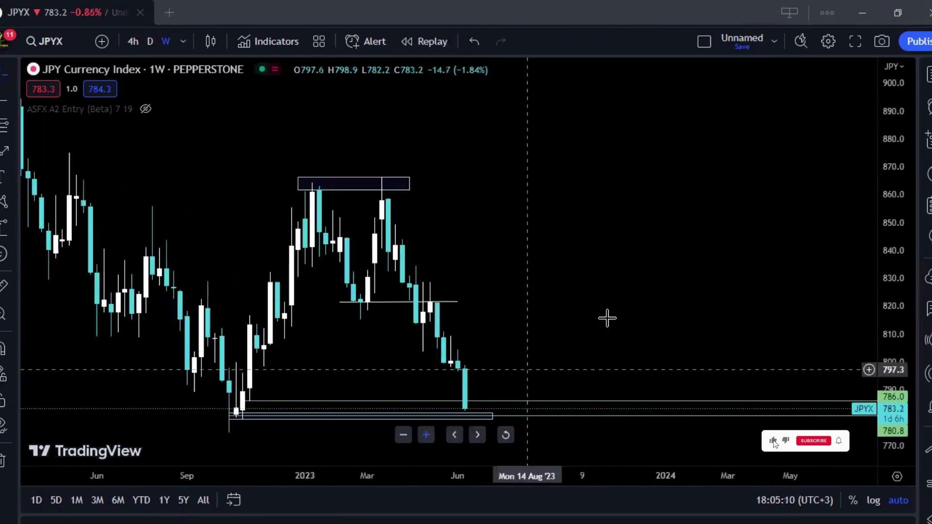
drag(612, 317, 760, 304)
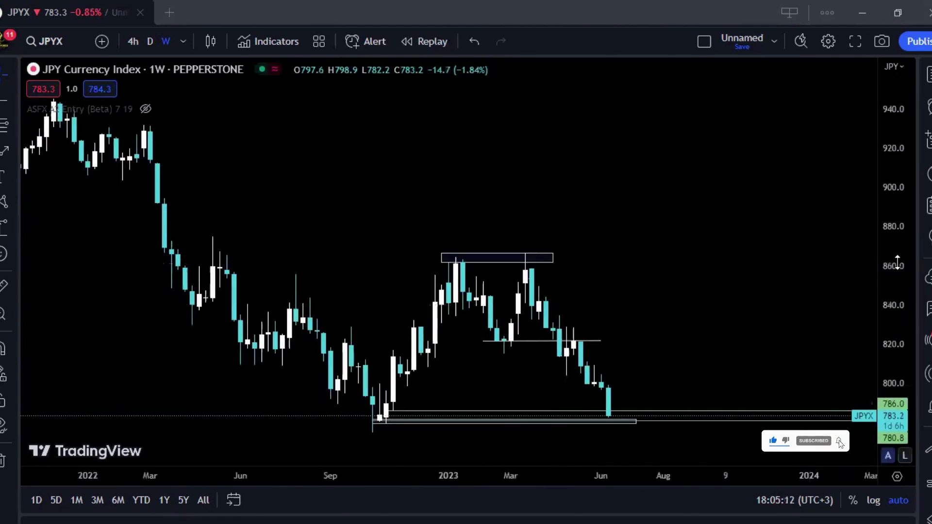
drag(898, 262, 898, 287)
drag(741, 289, 709, 285)
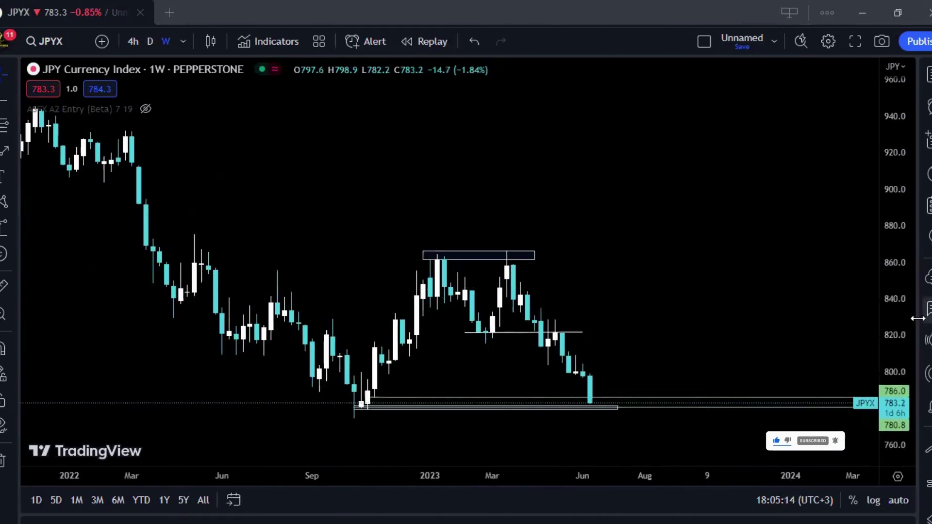
drag(888, 338, 888, 297)
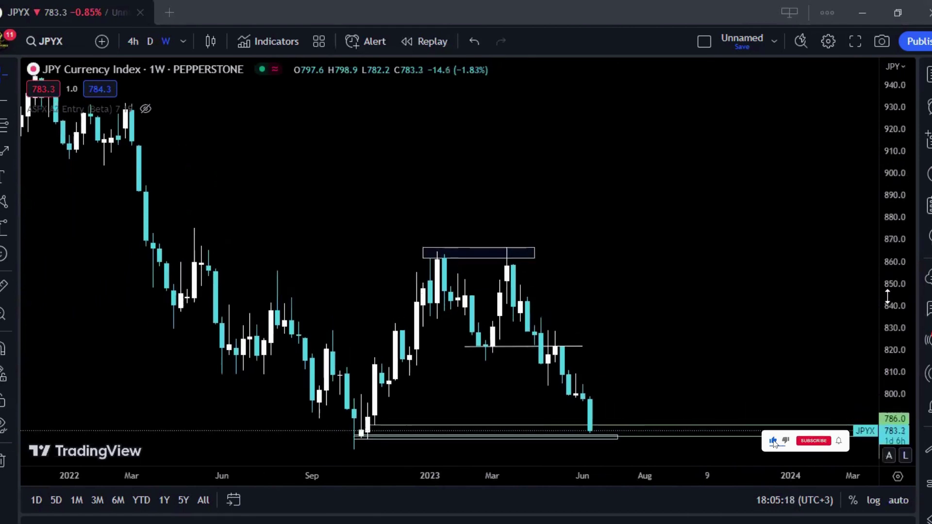